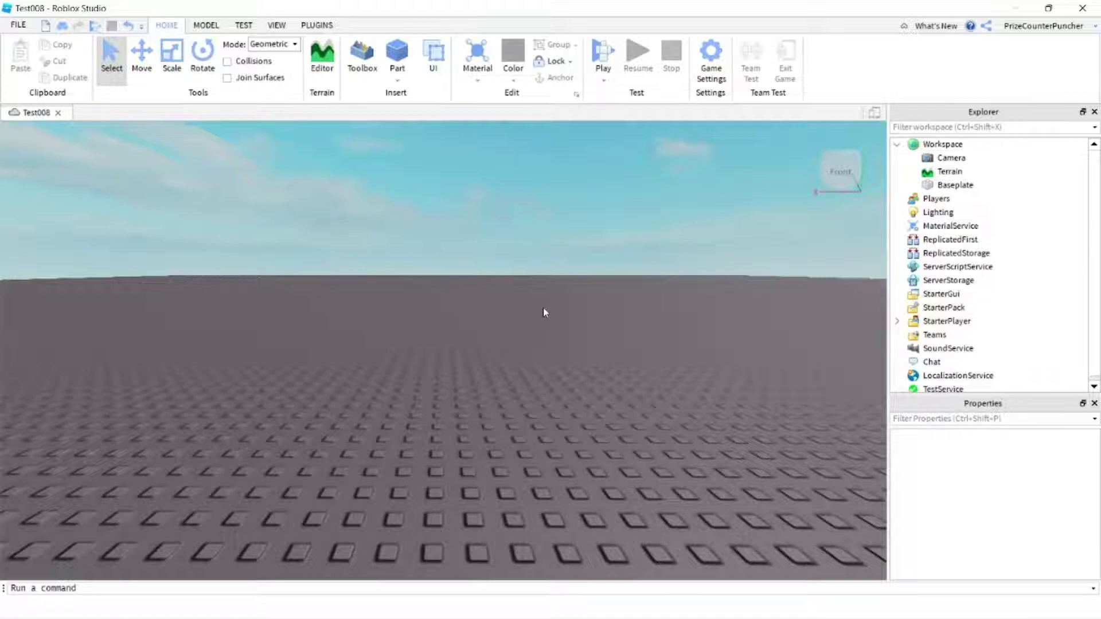
Switch the ribbon to the Plugins tab to reveal the Rig Builder and animation tools
{"action": "left_click", "coordinate": [316, 26]}
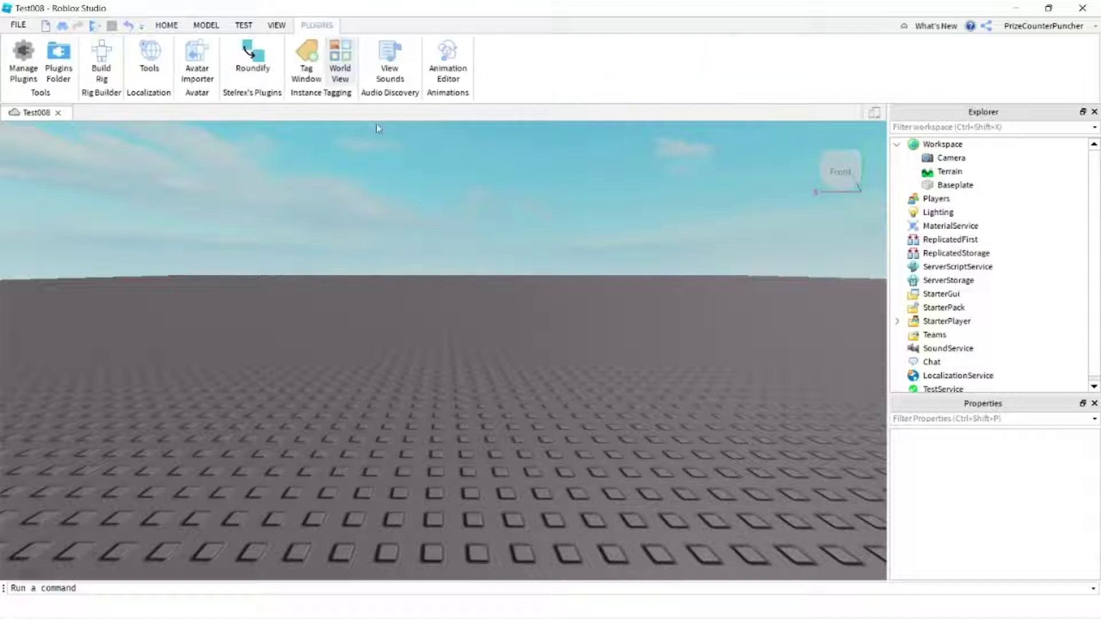
Build an R6 Block Rig dummy with the Rig Builder
{"action": "left_click", "coordinate": [105, 58]}
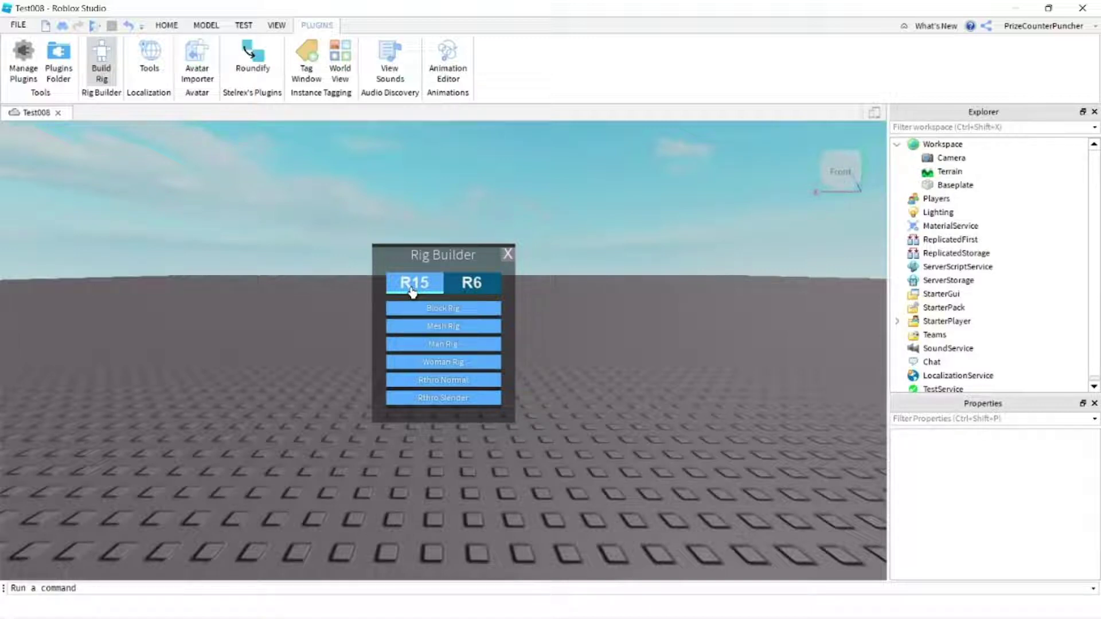
{"action": "left_click", "coordinate": [469, 291]}
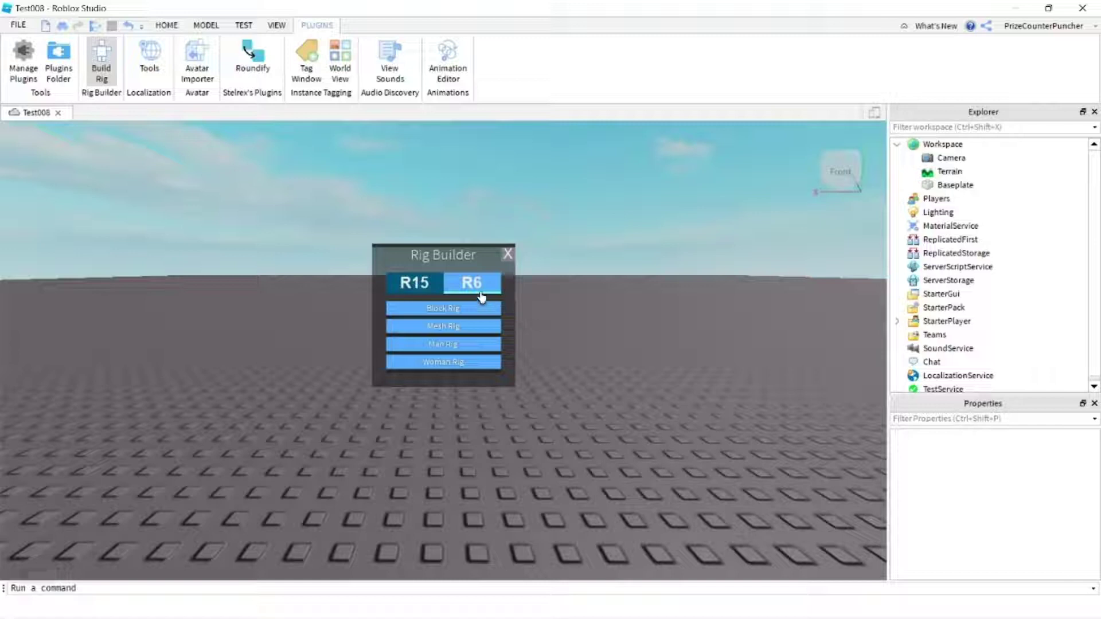
{"action": "left_click", "coordinate": [456, 315]}
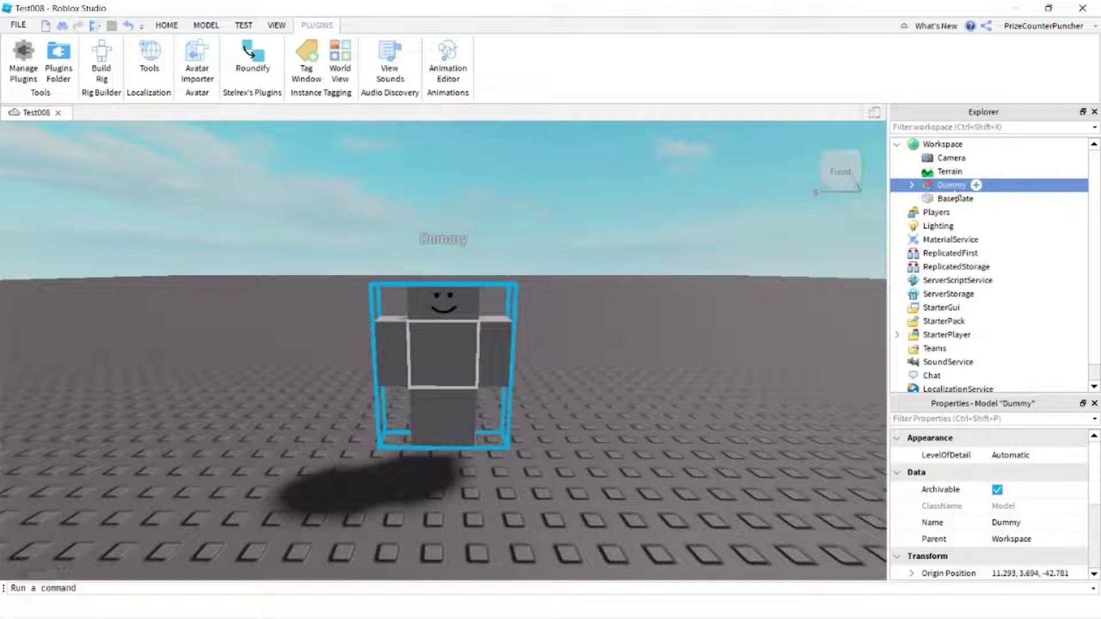
Rename Dummy to DummyR6, then expand it and inspect its HumanoidRootPart
{"action": "left_click", "coordinate": [955, 188]}
{"action": "key", "text": "Right"}
{"action": "type", "text": "R6"}
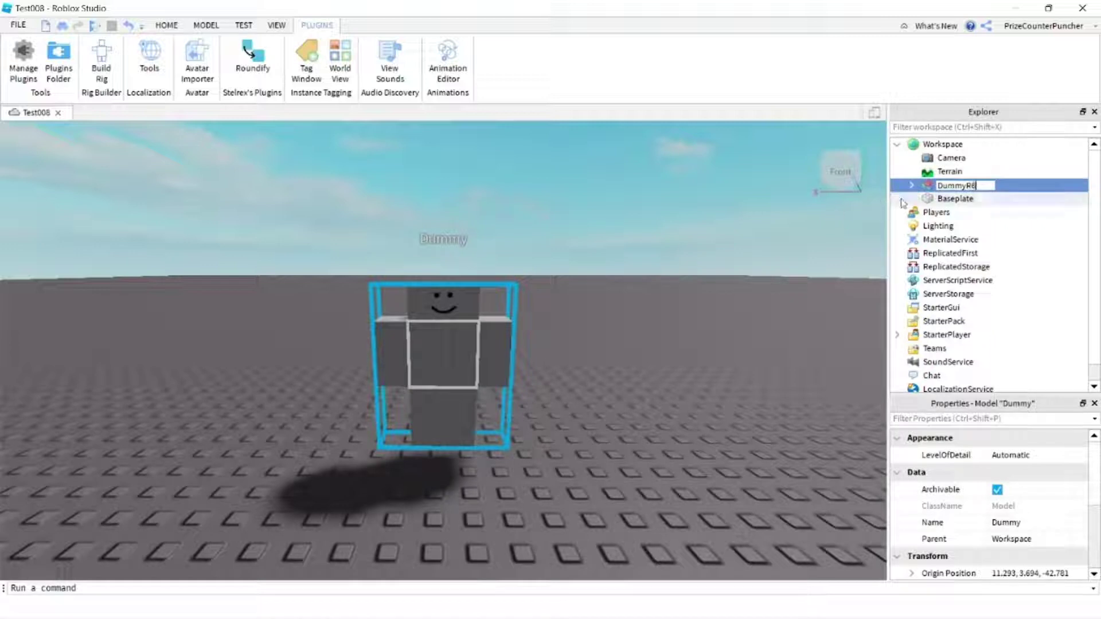
{"action": "key", "text": "Return"}
{"action": "left_click", "coordinate": [817, 245]}
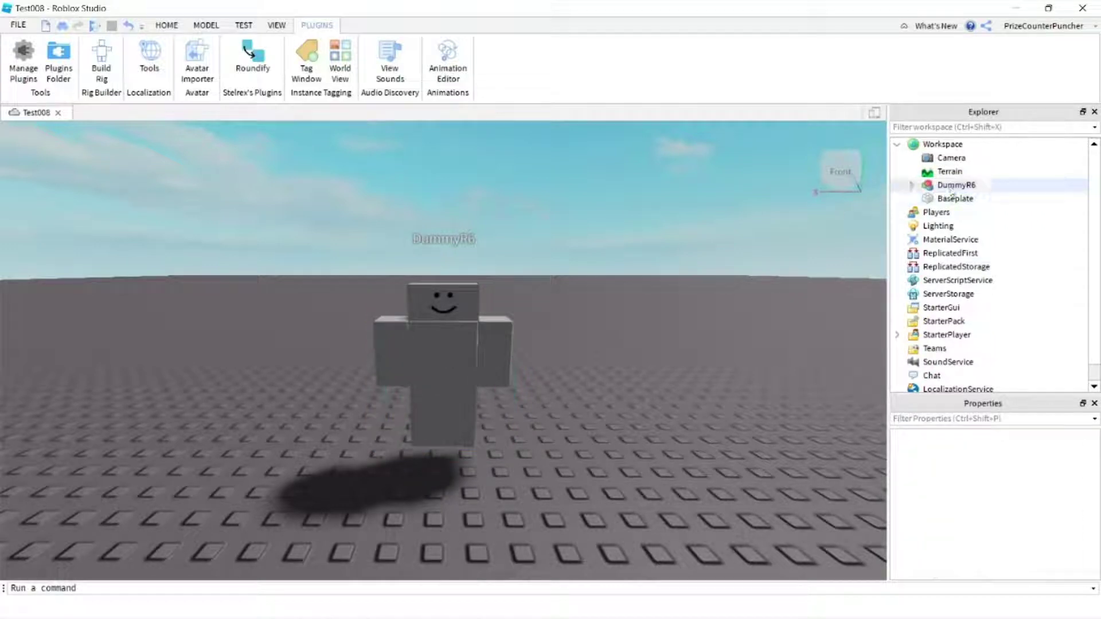
{"action": "left_click", "coordinate": [912, 185]}
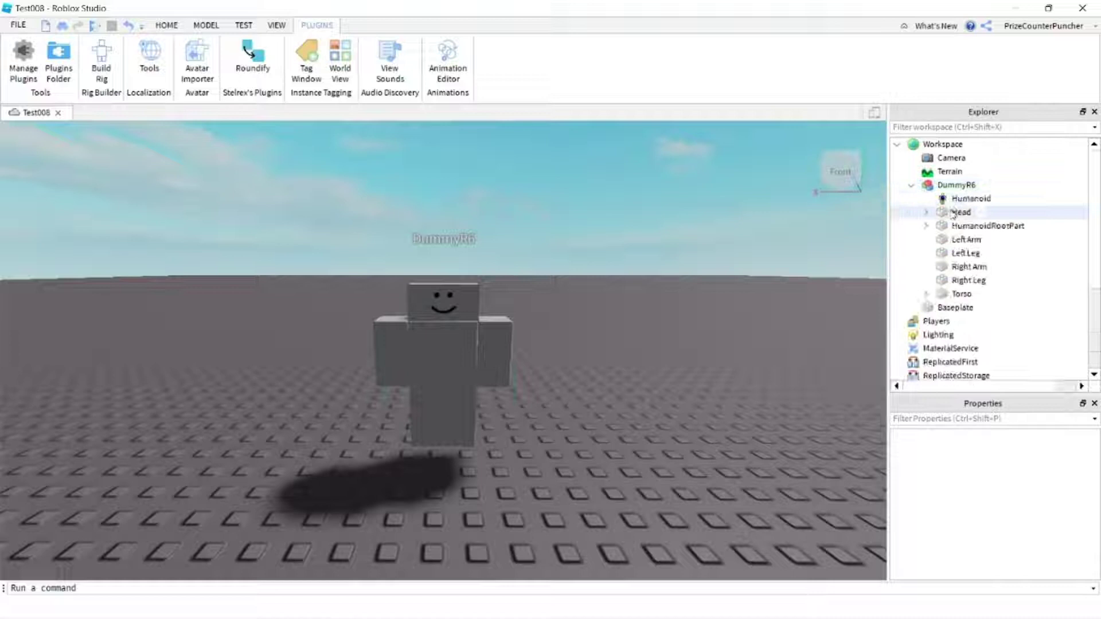
{"action": "left_click", "coordinate": [983, 227]}
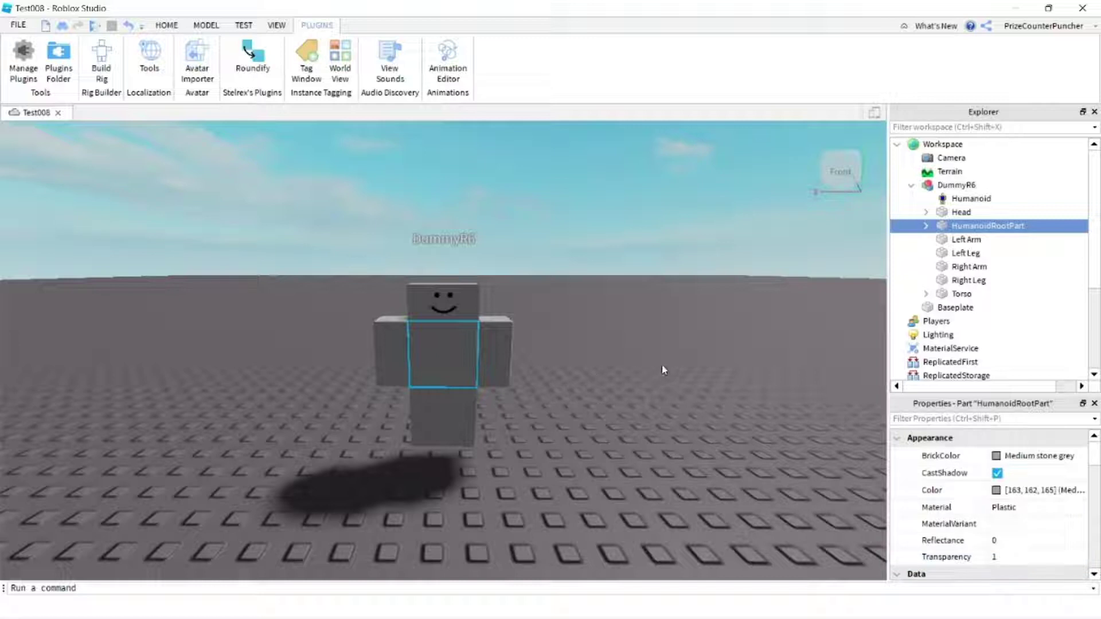
{"action": "left_click", "coordinate": [946, 144]}
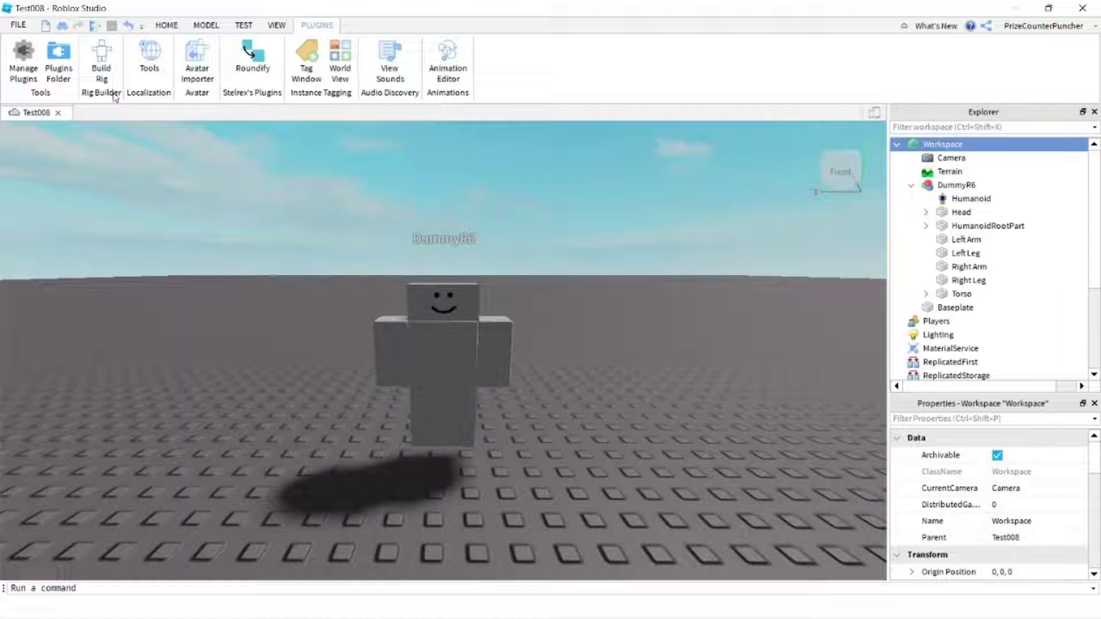
Insert an R15 Rthro Normal dummy and select it in Explorer
{"action": "left_click", "coordinate": [101, 59]}
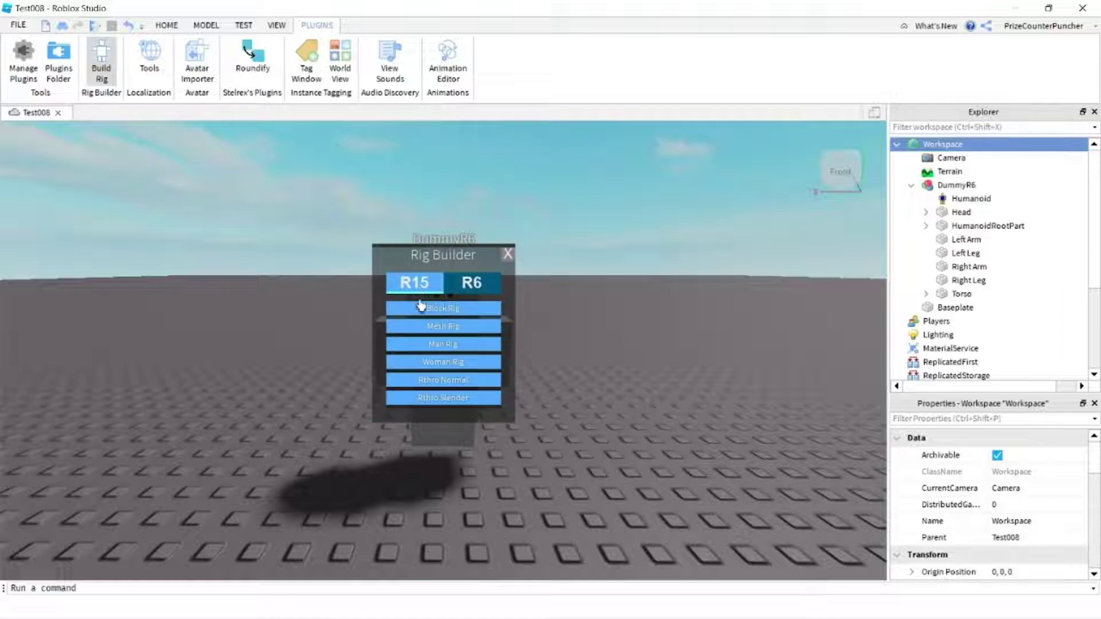
{"action": "left_click", "coordinate": [448, 385]}
{"action": "left_click", "coordinate": [762, 359]}
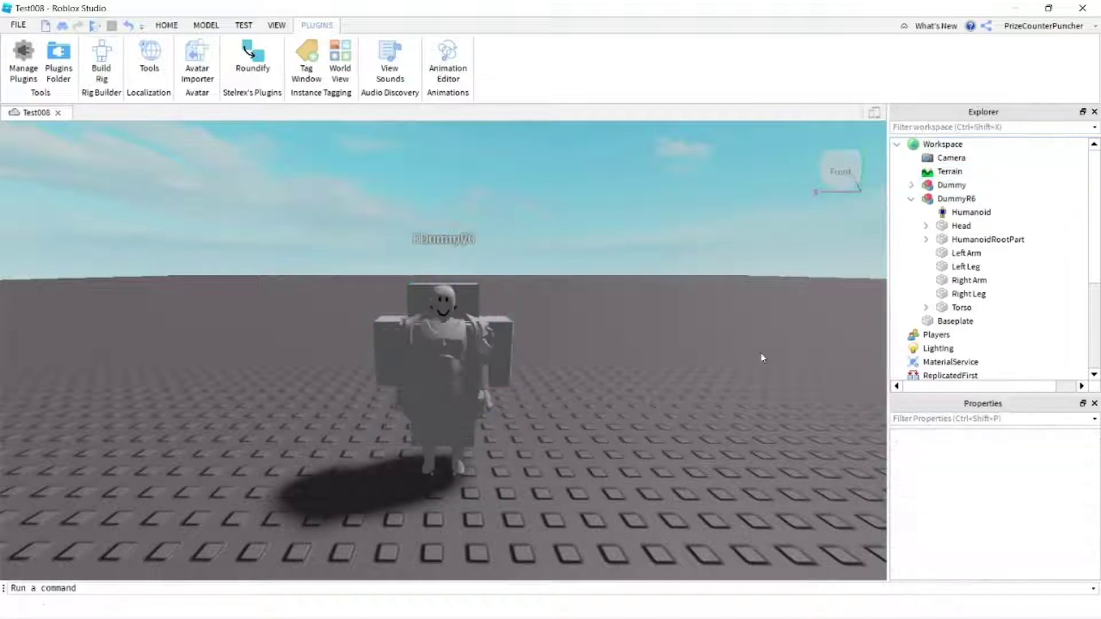
{"action": "left_click", "coordinate": [951, 186]}
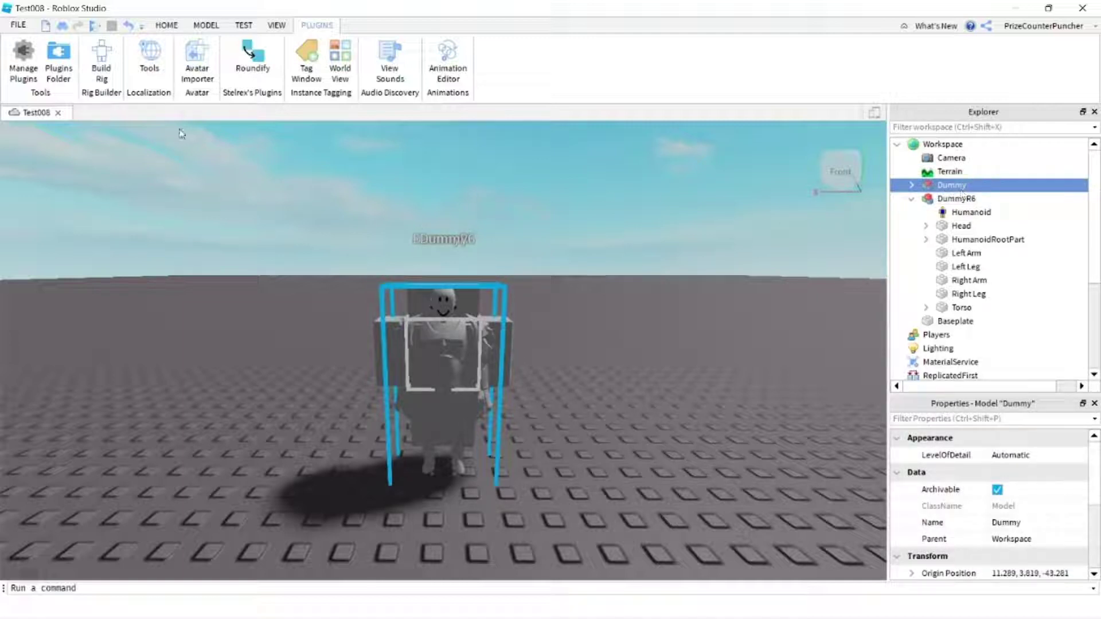
Use the Move tool to drag Dummy left and DummyR6 right
{"action": "left_click", "coordinate": [167, 26]}
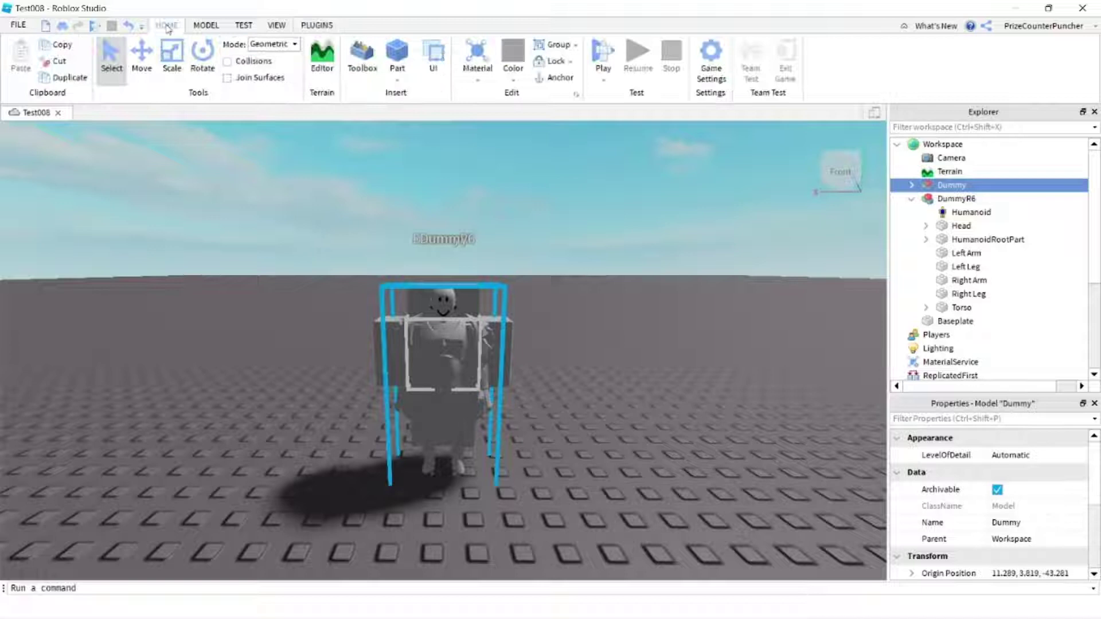
{"action": "left_click", "coordinate": [142, 57]}
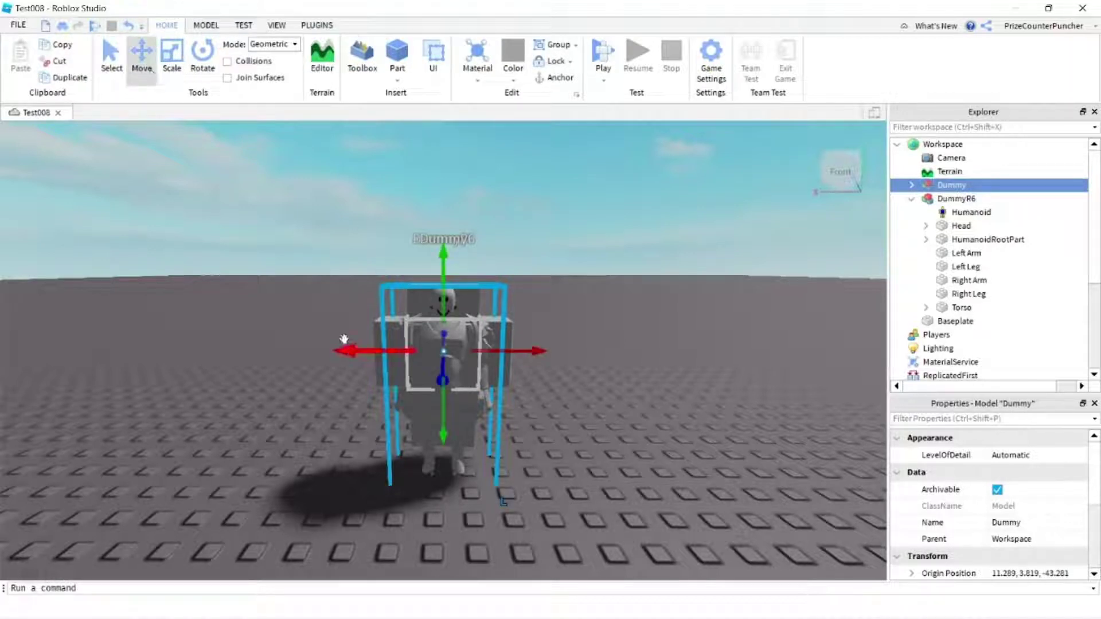
{"action": "left_click_drag", "start_coordinate": [348, 348], "coordinate": [90, 355]}
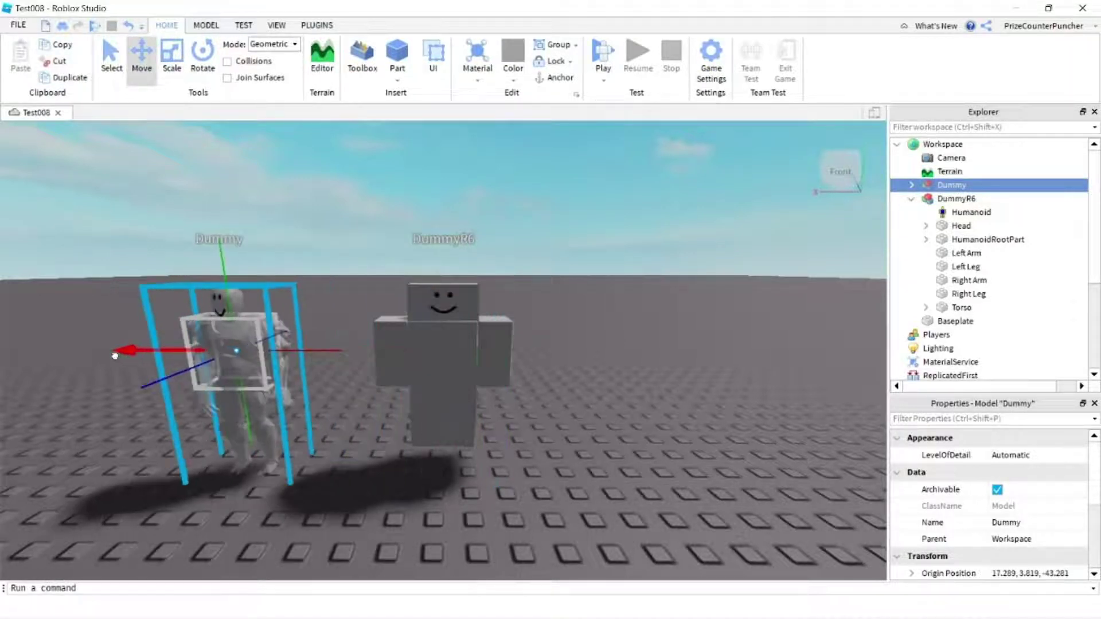
{"action": "mouse_move", "coordinate": [441, 351]}
{"action": "left_mouse_down"}
{"action": "mouse_move", "coordinate": [563, 397]}
{"action": "mouse_move", "coordinate": [654, 460]}
{"action": "left_mouse_up"}
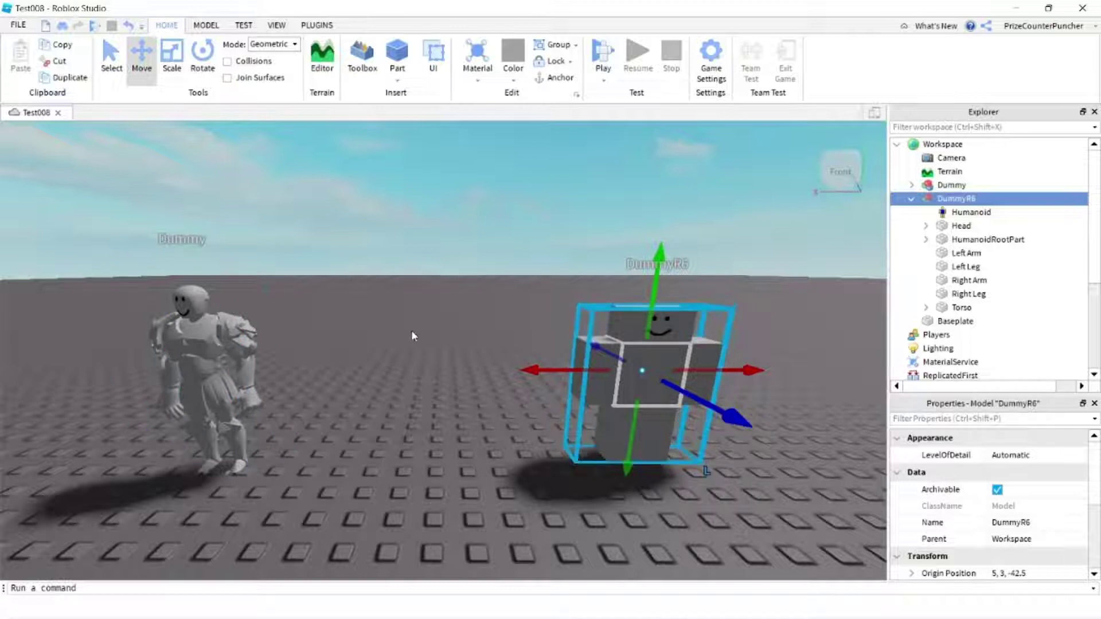
Insert a Script into the R15 Dummy's HumanoidRootPart and paste the touch-damage code
{"action": "left_click", "coordinate": [910, 185]}
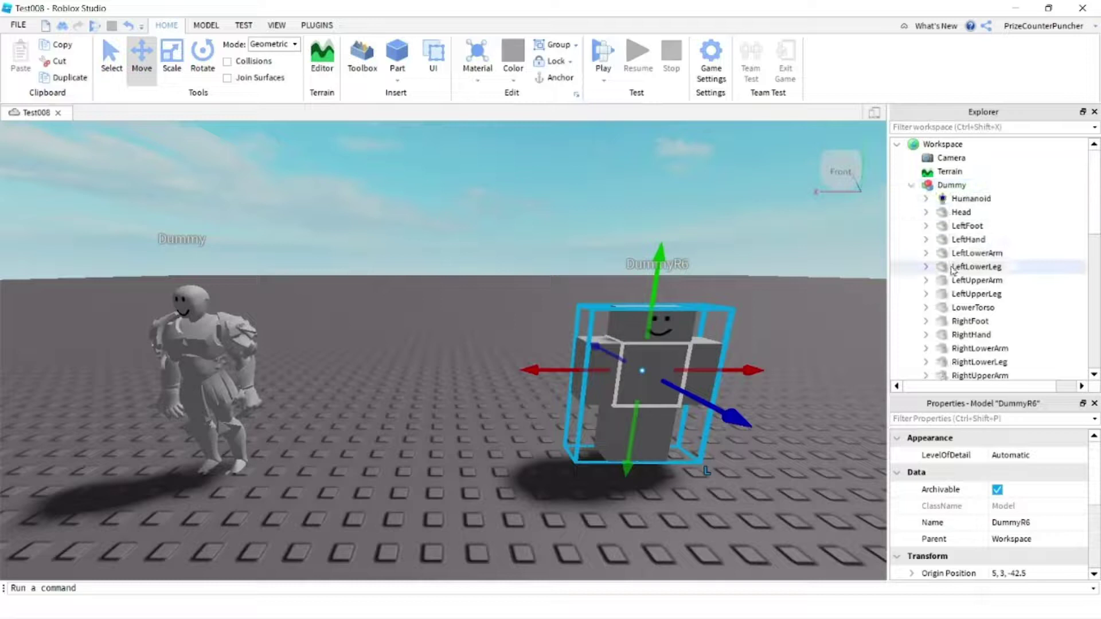
{"action": "scroll", "coordinate": [955, 259], "scroll_direction": "down", "scroll_amount": 1}
{"action": "scroll", "coordinate": [963, 293], "scroll_direction": "down", "scroll_amount": 1}
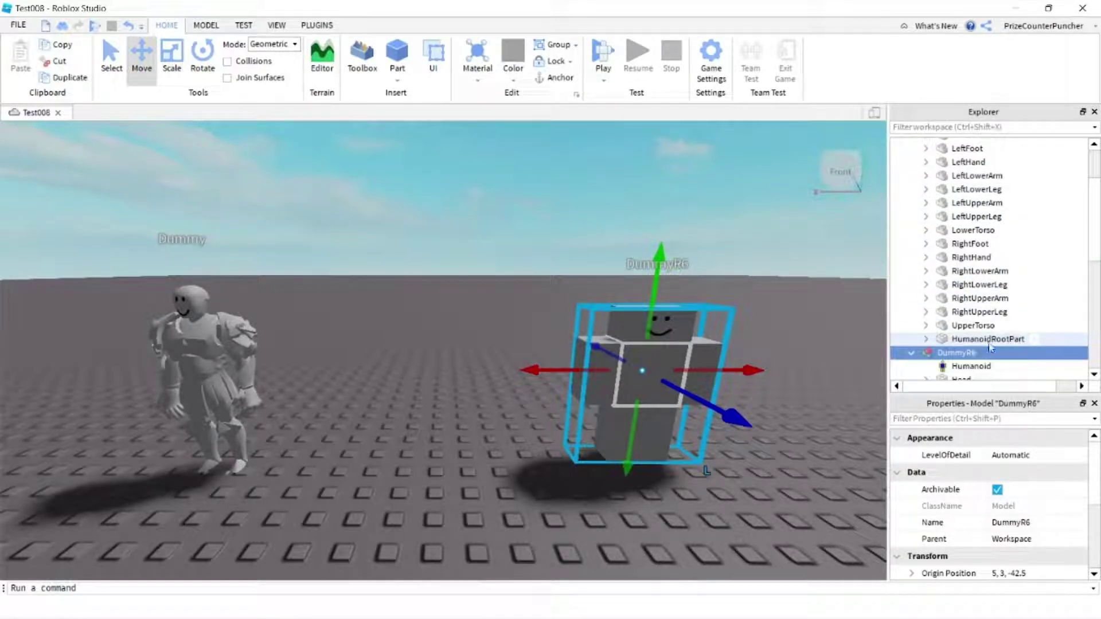
{"action": "key", "text": "f"}
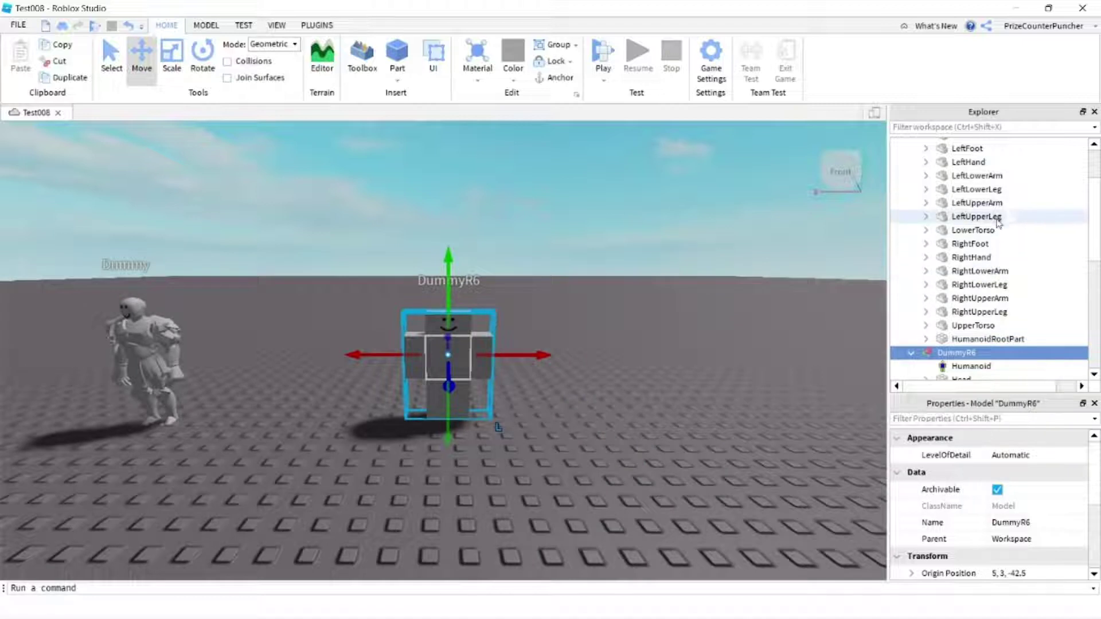
{"action": "scroll", "coordinate": [998, 225], "scroll_direction": "up", "scroll_amount": 2}
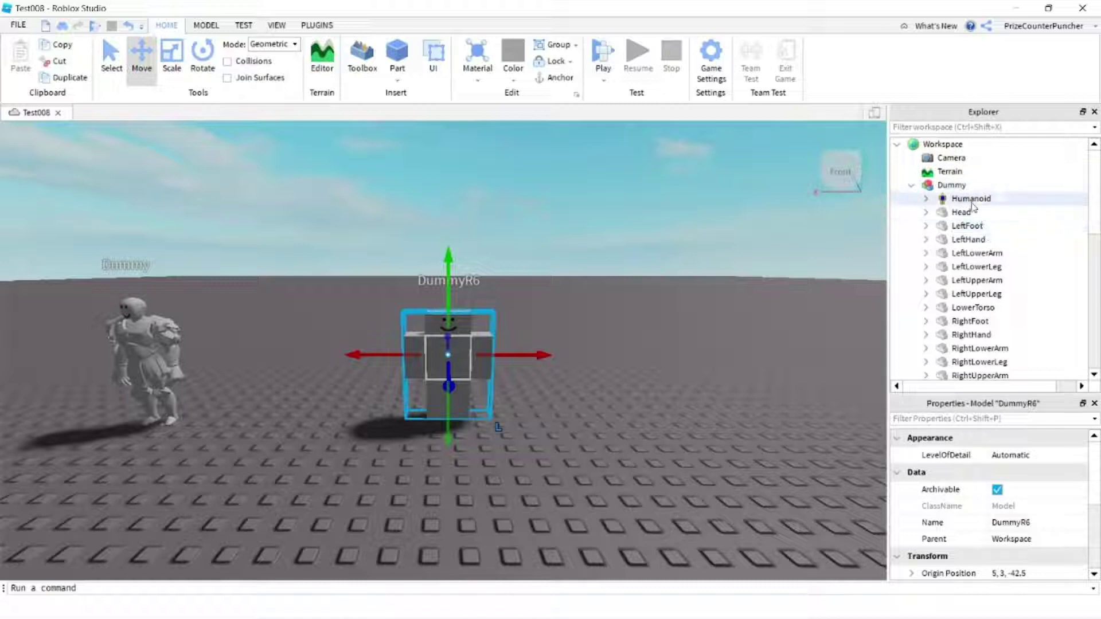
{"action": "scroll", "coordinate": [996, 276], "scroll_direction": "down", "scroll_amount": 2}
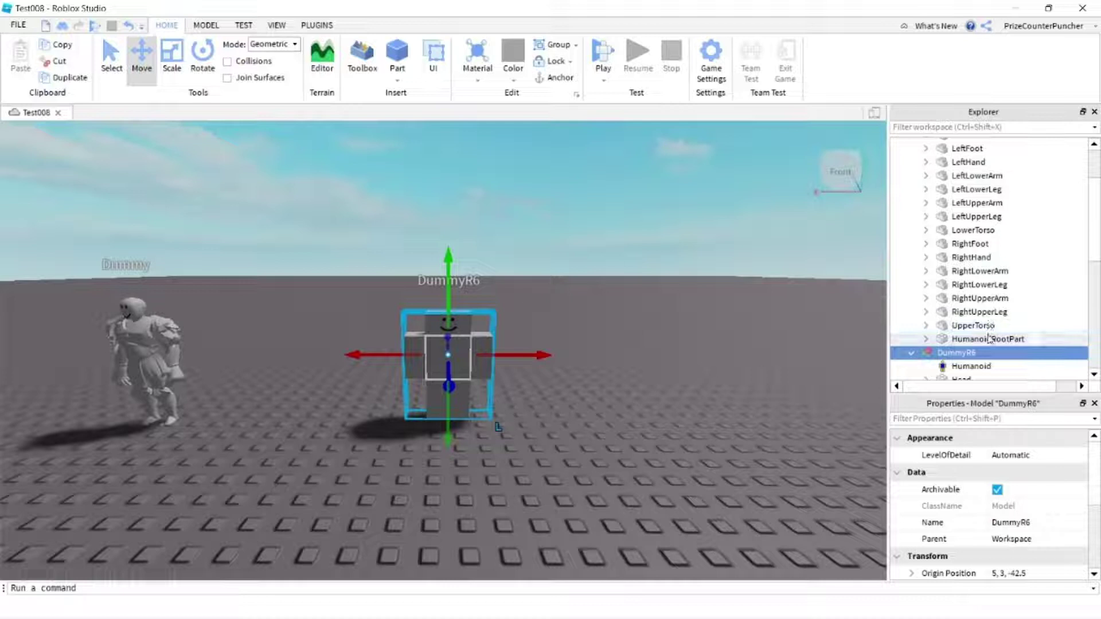
{"action": "scroll", "coordinate": [988, 335], "scroll_direction": "up", "scroll_amount": 2}
{"action": "left_click", "coordinate": [970, 199]}
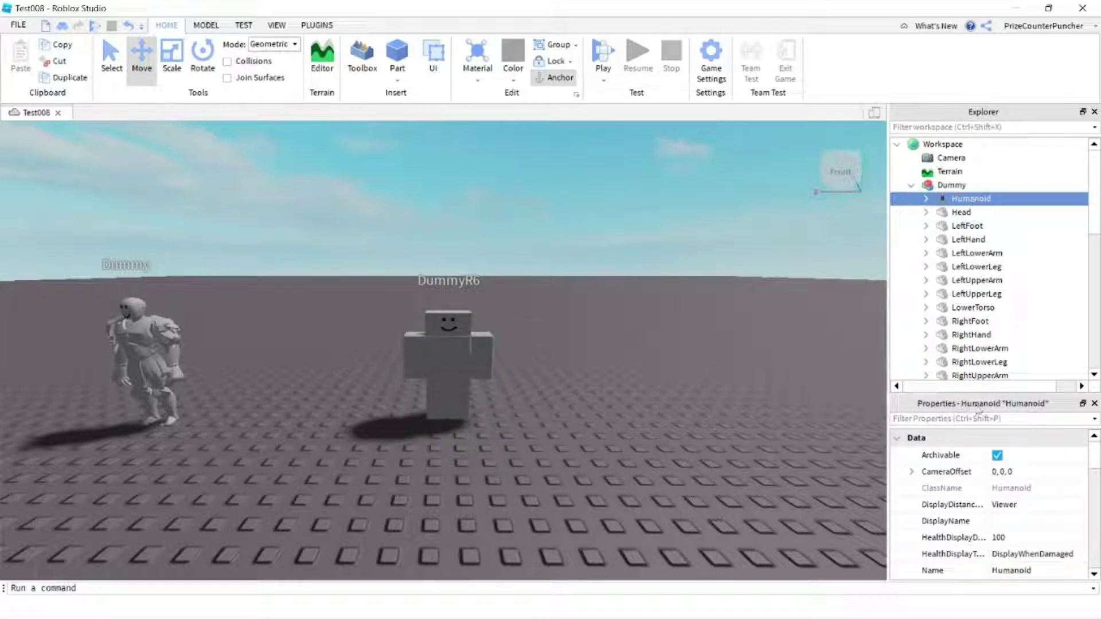
{"action": "scroll", "coordinate": [958, 489], "scroll_direction": "down", "scroll_amount": 2}
{"action": "scroll", "coordinate": [958, 490], "scroll_direction": "down", "scroll_amount": 2}
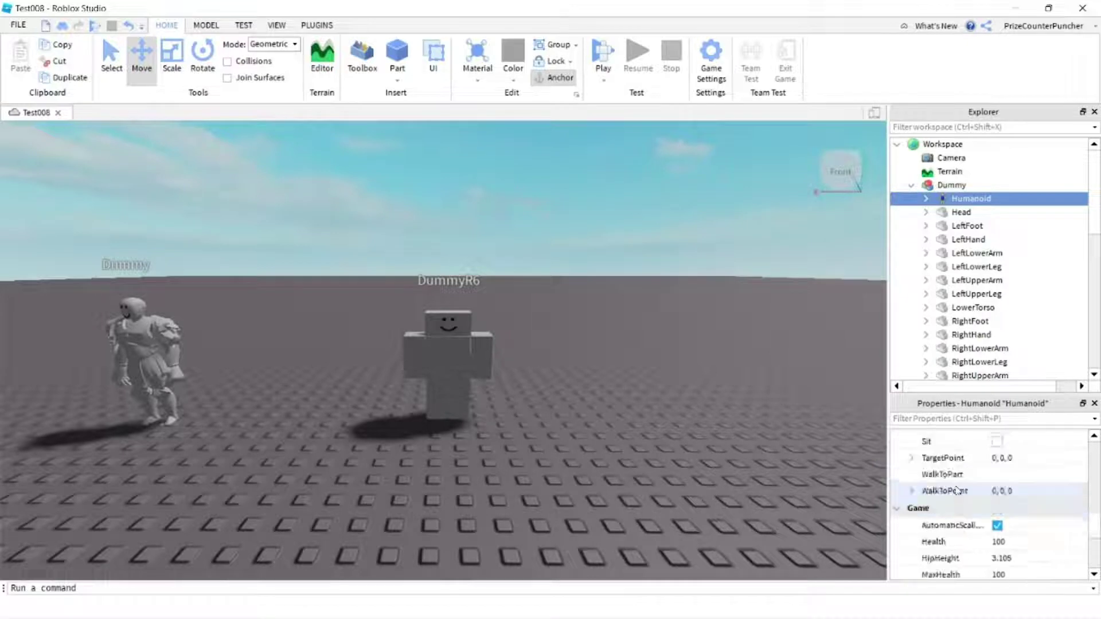
{"action": "scroll", "coordinate": [957, 489], "scroll_direction": "down", "scroll_amount": 2}
{"action": "scroll", "coordinate": [957, 489], "scroll_direction": "down", "scroll_amount": 2}
{"action": "scroll", "coordinate": [967, 486], "scroll_direction": "up", "scroll_amount": 1}
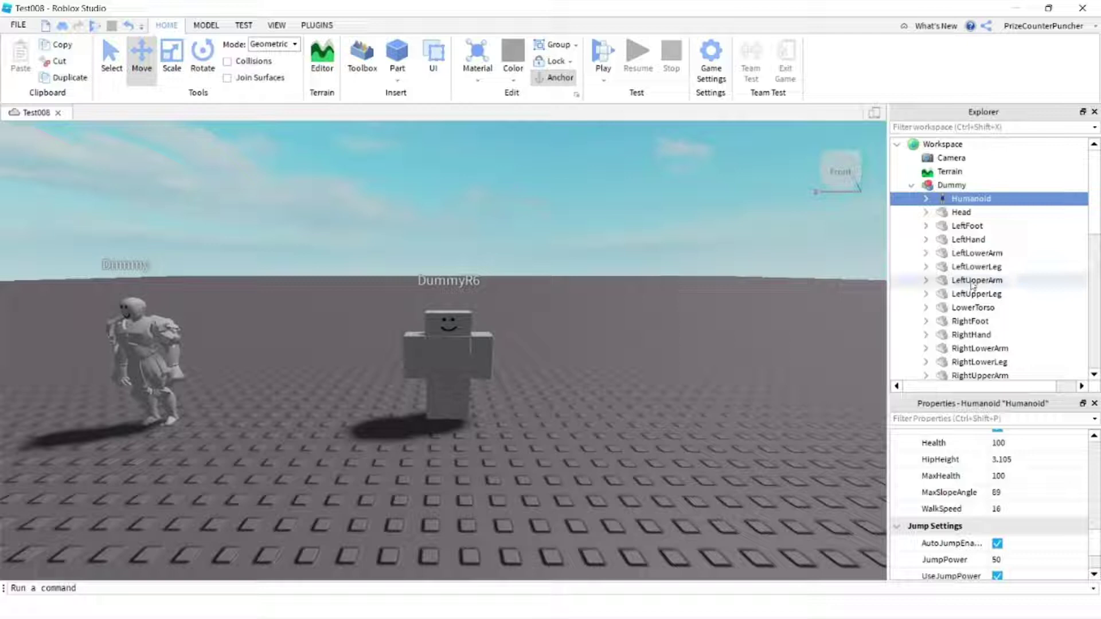
{"action": "scroll", "coordinate": [972, 293], "scroll_direction": "down", "scroll_amount": 2}
{"action": "scroll", "coordinate": [972, 284], "scroll_direction": "up", "scroll_amount": 3}
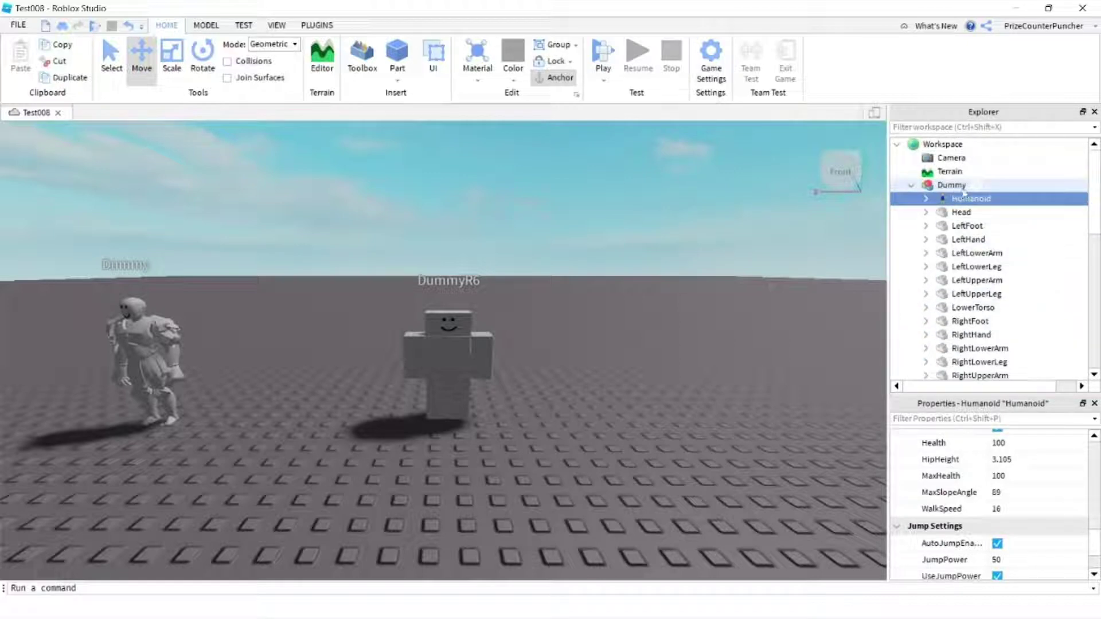
{"action": "scroll", "coordinate": [973, 245], "scroll_direction": "down", "scroll_amount": 2}
{"action": "scroll", "coordinate": [974, 249], "scroll_direction": "down", "scroll_amount": 1}
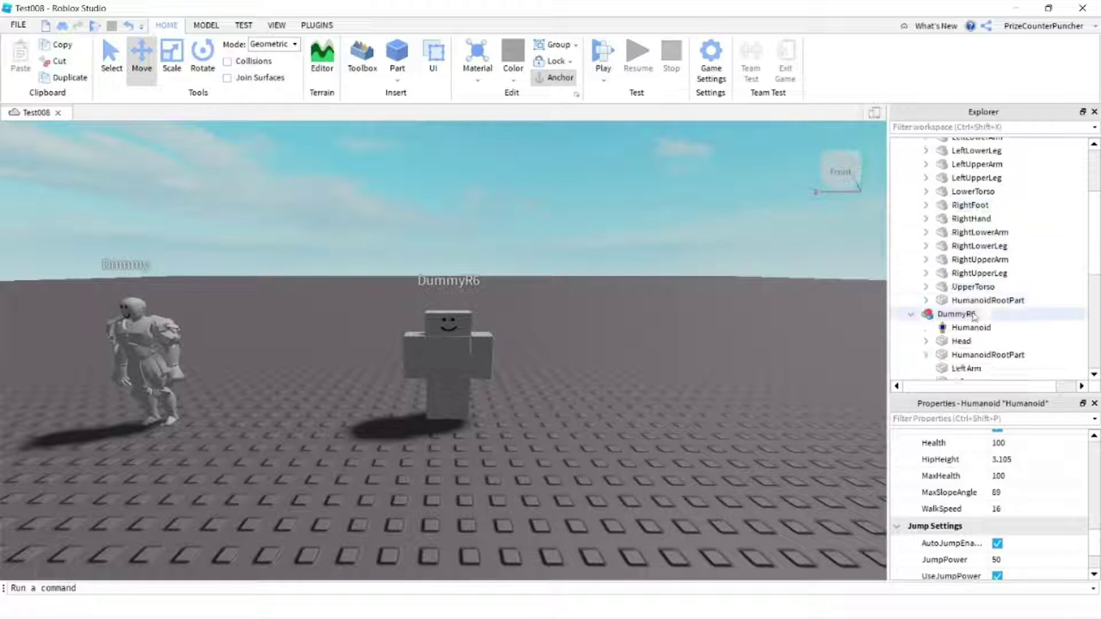
{"action": "left_click", "coordinate": [1039, 302]}
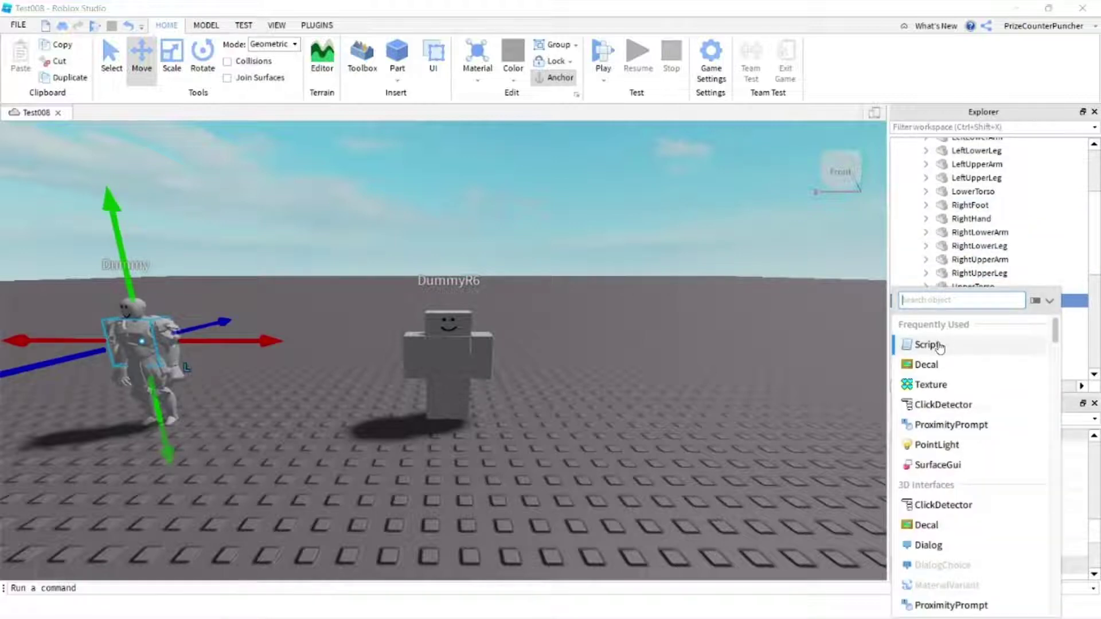
{"action": "left_click", "coordinate": [928, 344]}
{"action": "type", "text": "local part = script.Parent  part.Touched:Connect(function() \tpart.Parent.Humanoid.Health -= 10 \tif part.Parent.Humanoid.Health <= 0 then \t\tpart[\"Cod zombies death sound effect 2\"]:Play() \t\tpart.Parent:BreakJoints() \t\twait(2) \t\tpart.Parent:Destroy() \tend end)"}
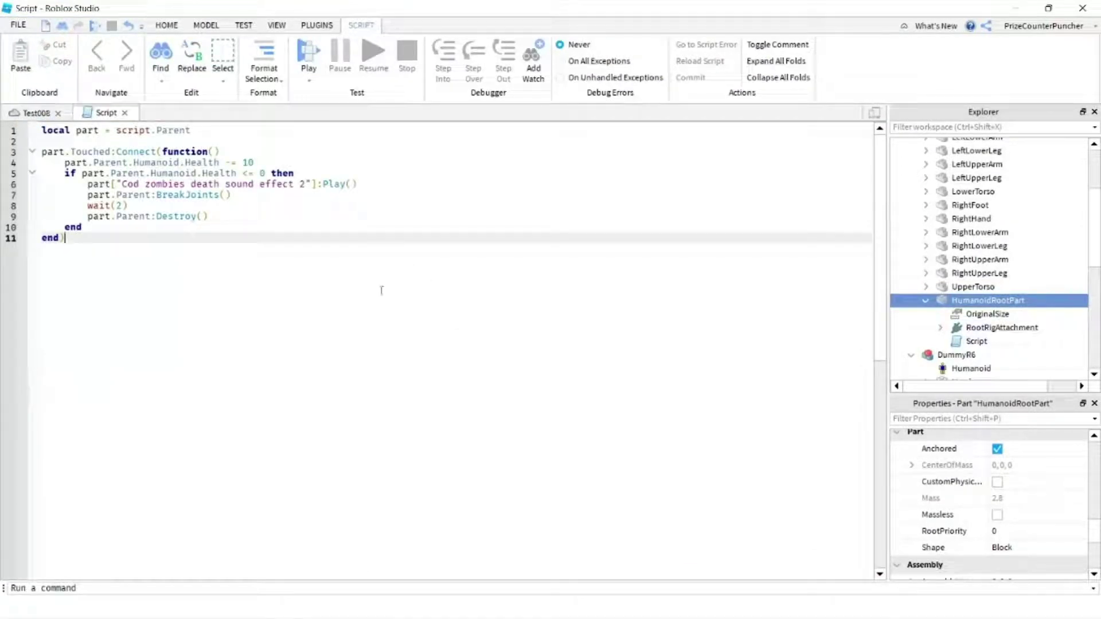
{"action": "double_click", "coordinate": [87, 130]}
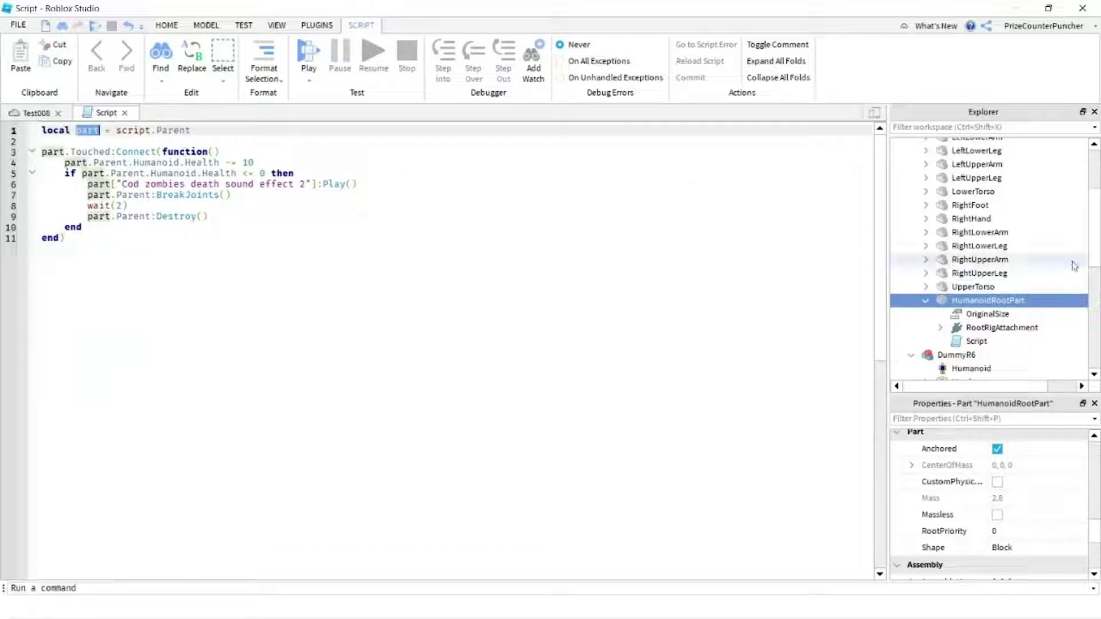
{"action": "left_click", "coordinate": [232, 129]}
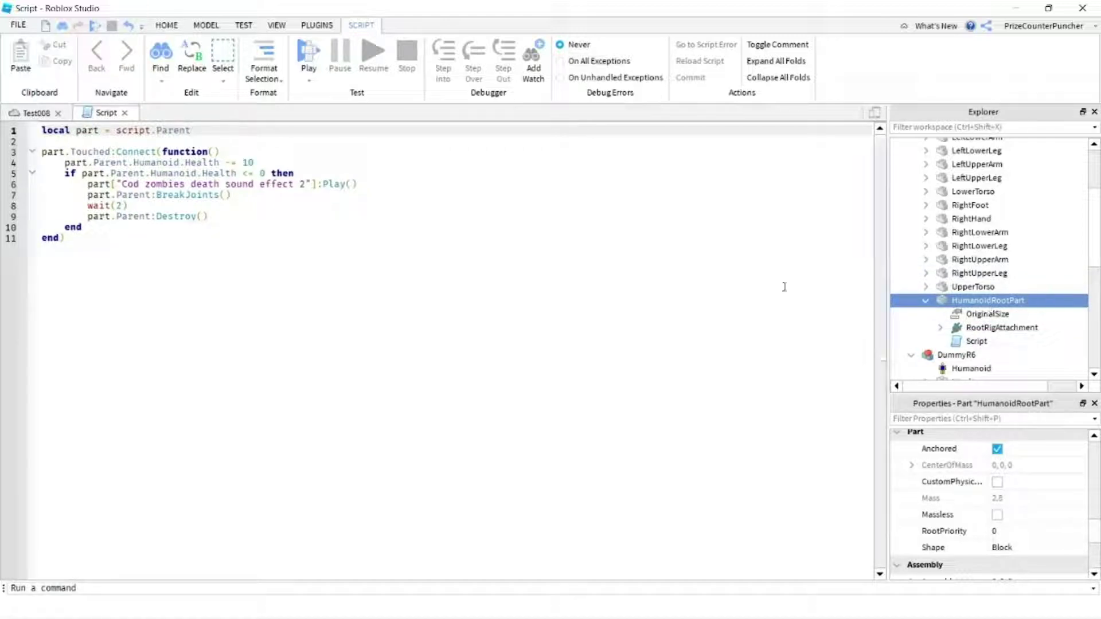
{"action": "left_click", "coordinate": [220, 151]}
{"action": "left_click_drag", "start_coordinate": [220, 152], "coordinate": [26, 158]}
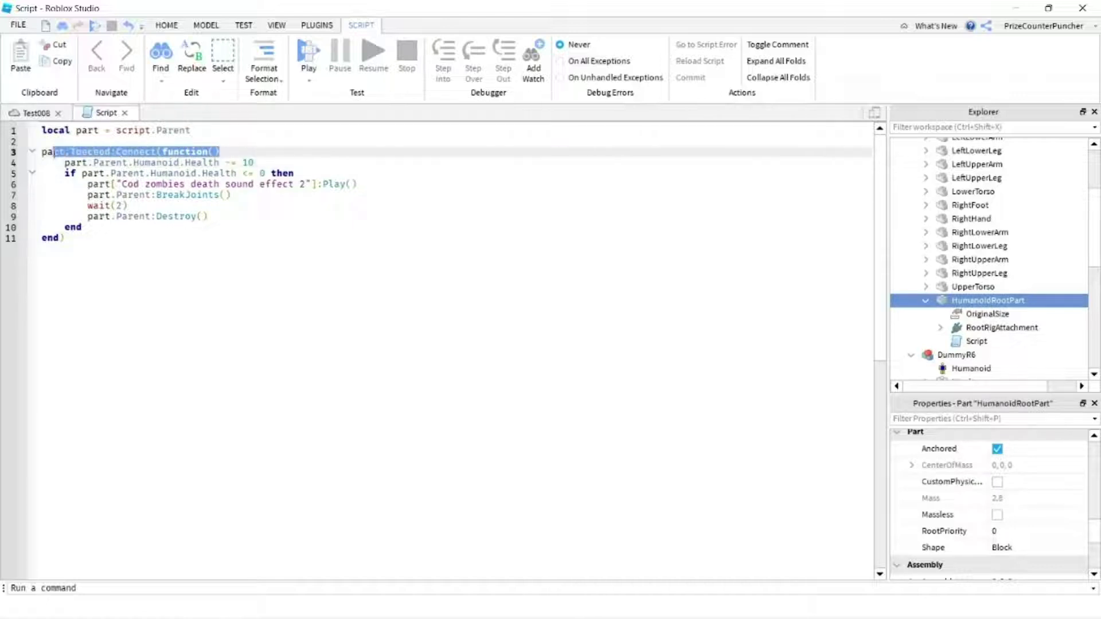
{"action": "left_click", "coordinate": [233, 151]}
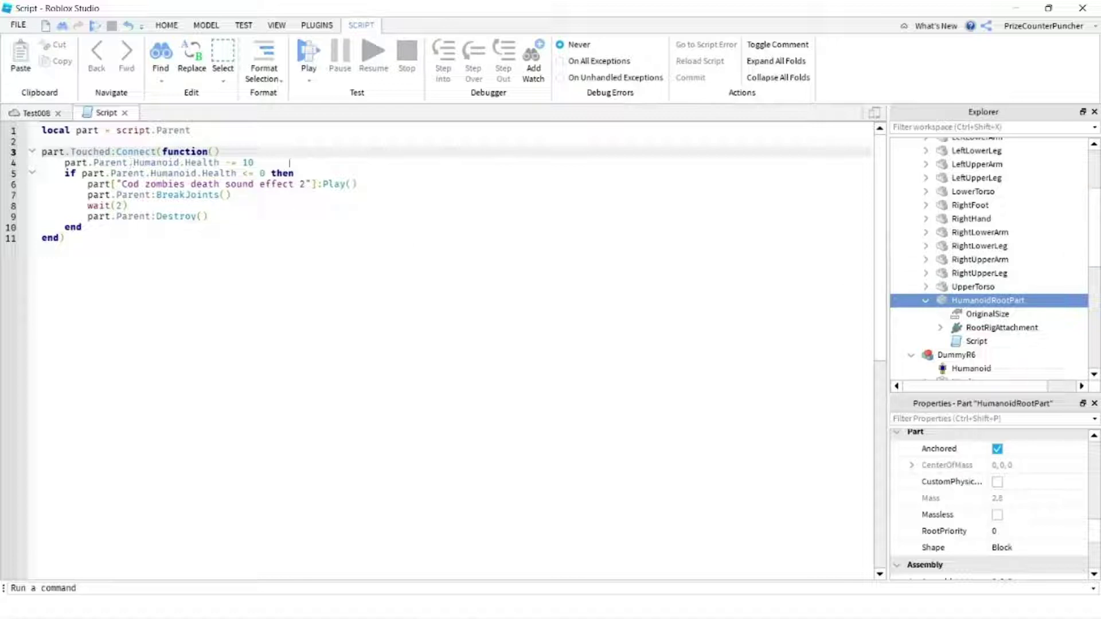
{"action": "left_click_drag", "start_coordinate": [264, 163], "coordinate": [241, 163]}
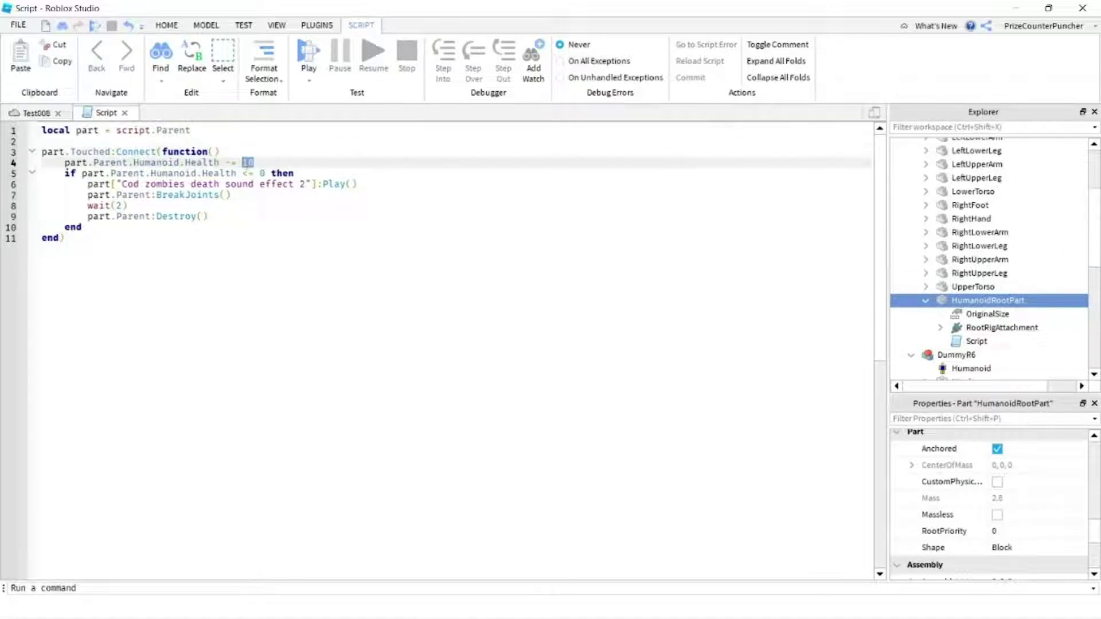
{"action": "left_click", "coordinate": [266, 161]}
{"action": "double_click", "coordinate": [77, 163]}
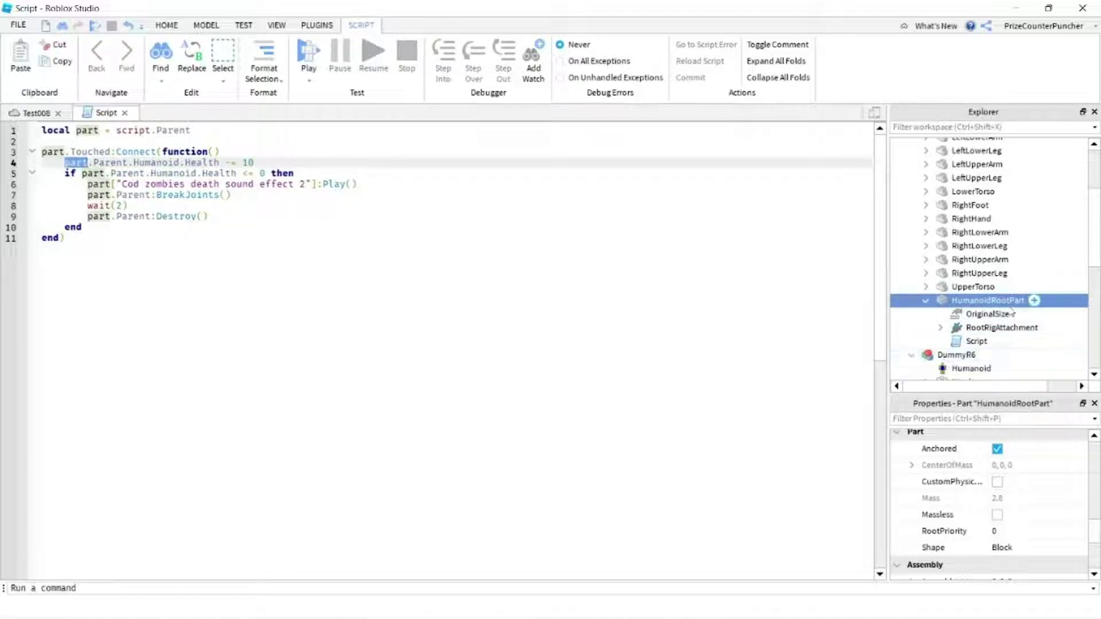
{"action": "mouse_move", "coordinate": [987, 300]}
{"action": "scroll", "coordinate": [985, 300], "scroll_direction": "up", "scroll_amount": 2}
{"action": "scroll", "coordinate": [986, 296], "scroll_direction": "up", "scroll_amount": 3}
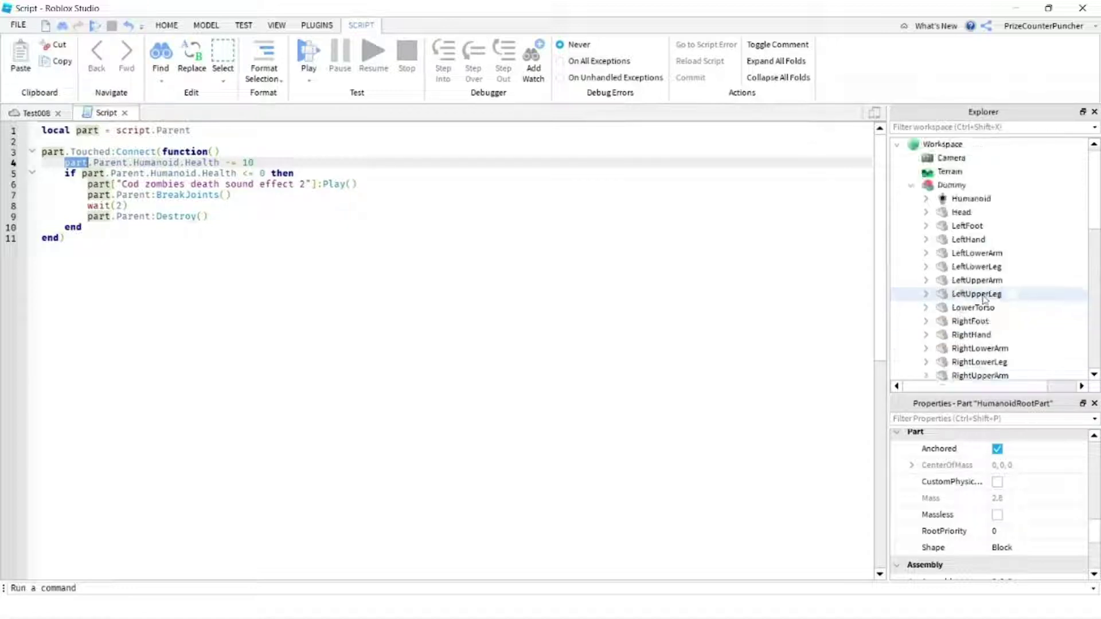
{"action": "left_click", "coordinate": [961, 189]}
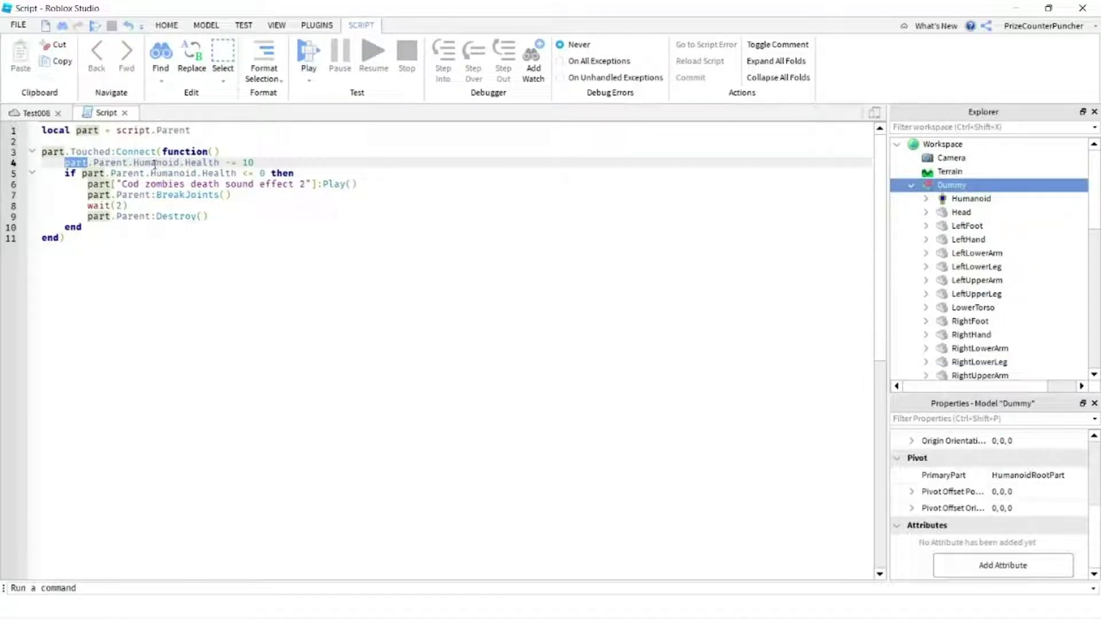
{"action": "left_click", "coordinate": [981, 201]}
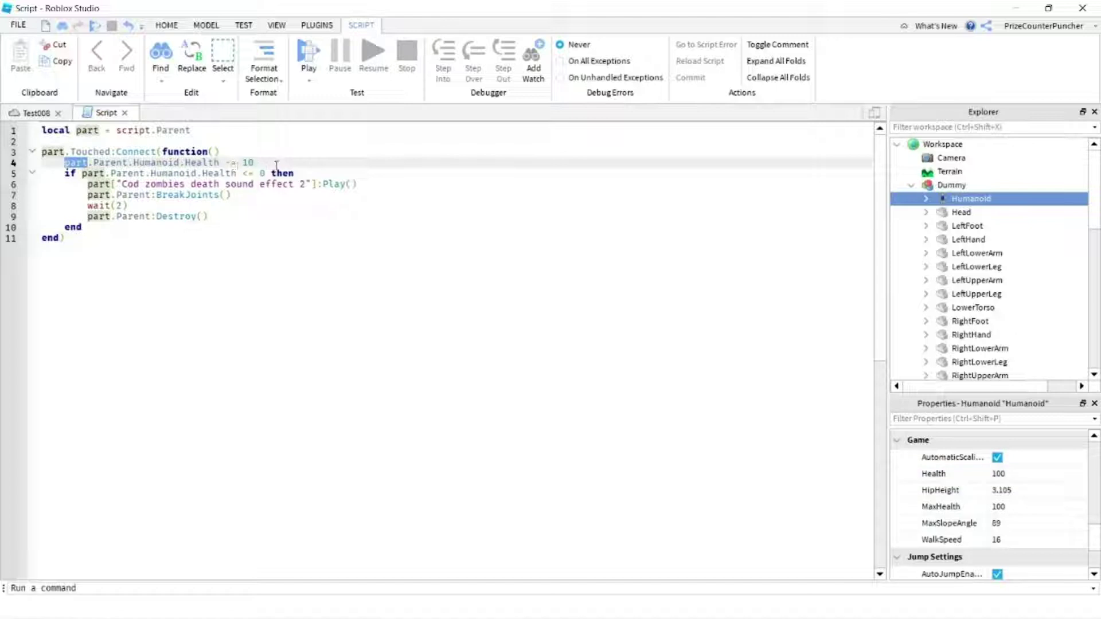
{"action": "left_click", "coordinate": [954, 475]}
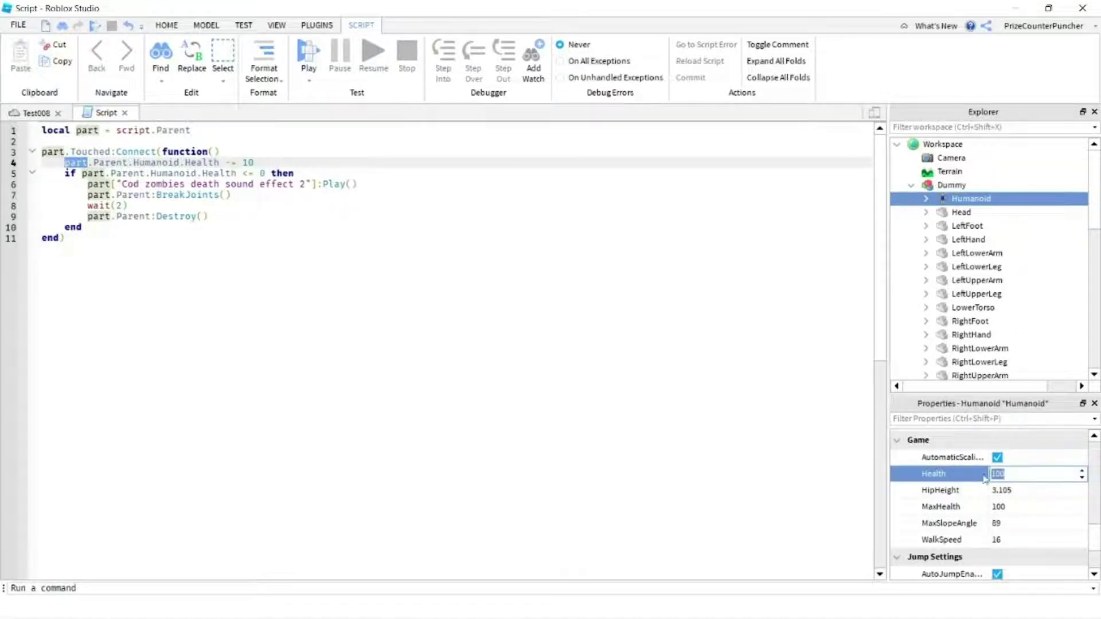
{"action": "left_click", "coordinate": [251, 201]}
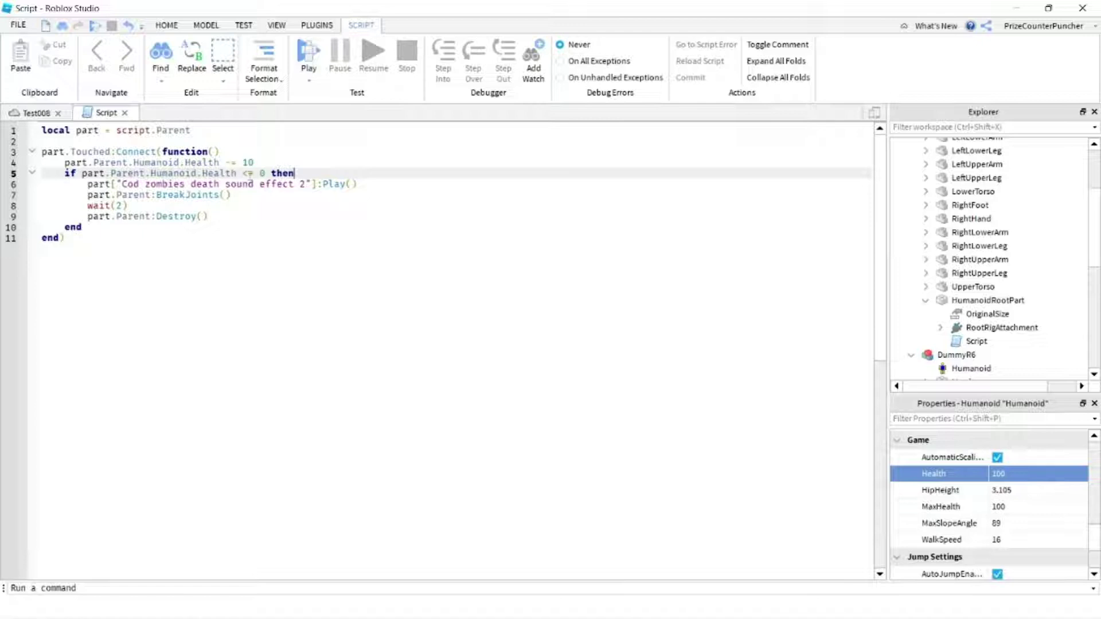
{"action": "mouse_move", "coordinate": [295, 173]}
{"action": "left_mouse_down"}
{"action": "mouse_move", "coordinate": [86, 184]}
{"action": "mouse_move", "coordinate": [82, 173]}
{"action": "left_mouse_up"}
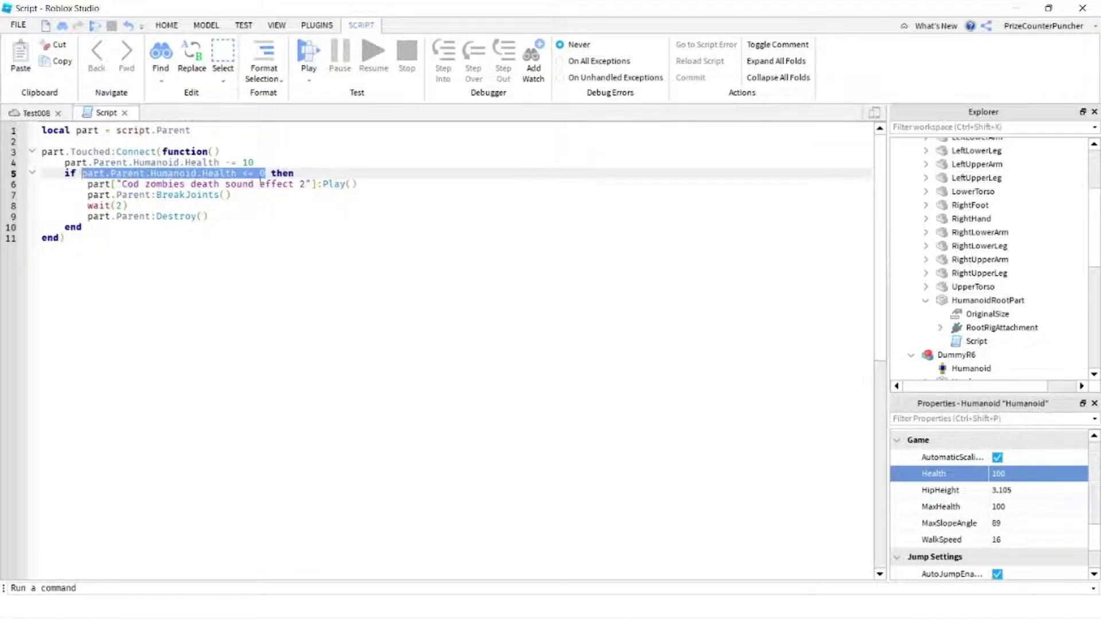
{"action": "key", "text": "Right"}
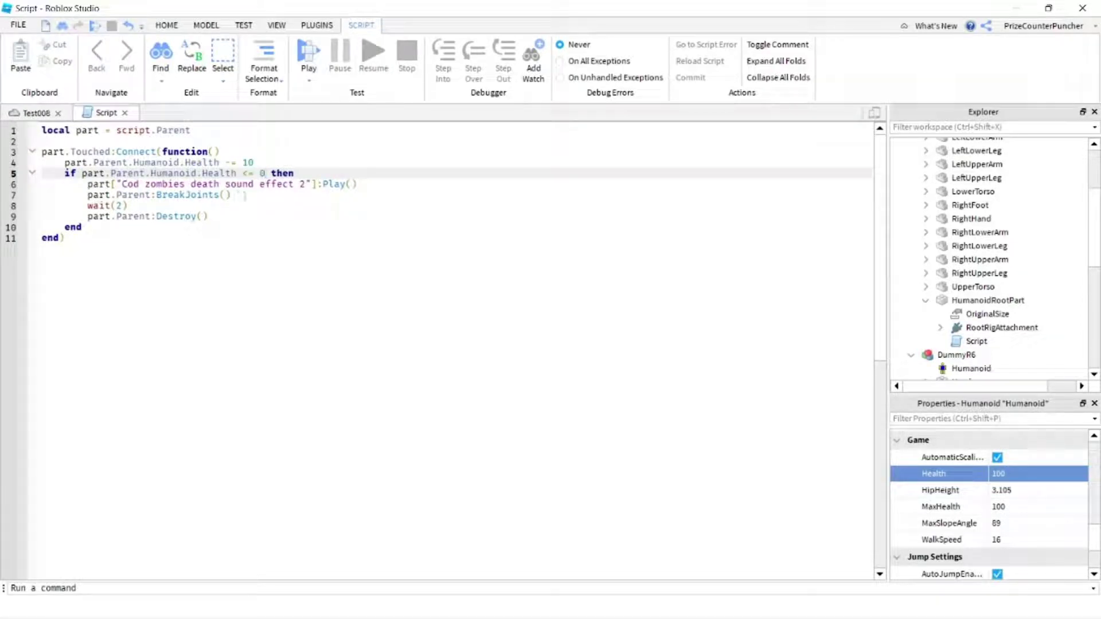
{"action": "left_click", "coordinate": [365, 185]}
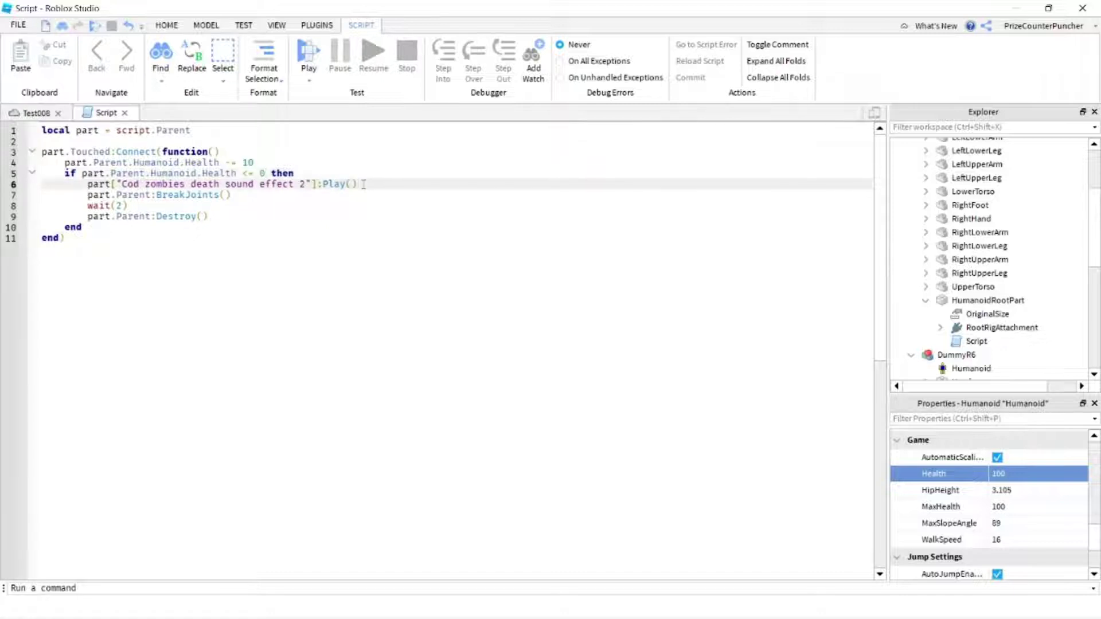
{"action": "left_click_drag", "start_coordinate": [365, 184], "coordinate": [84, 184]}
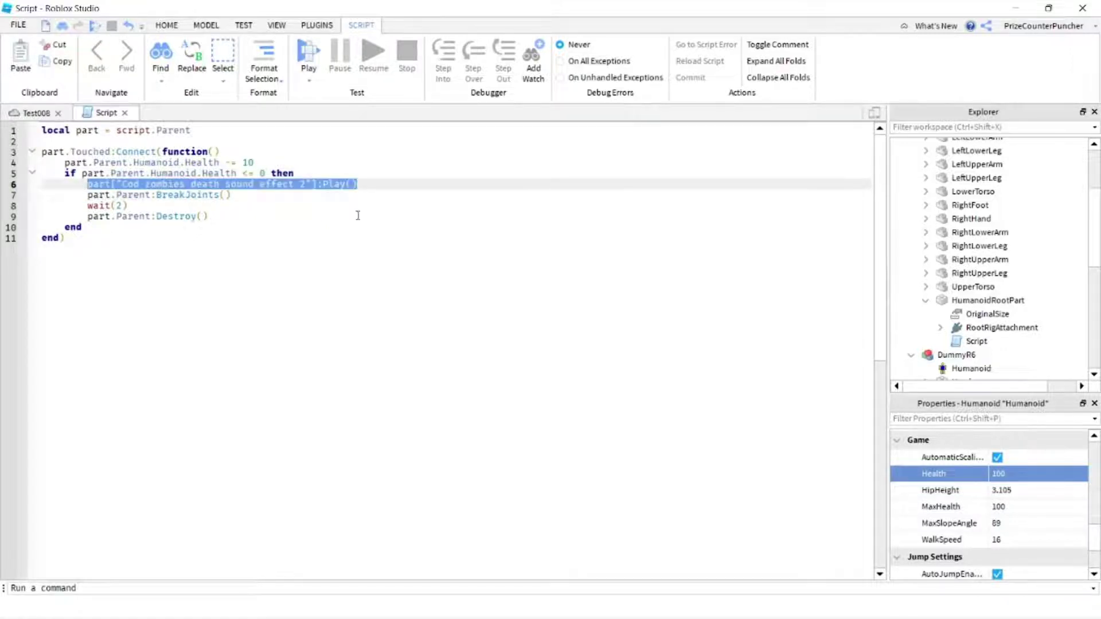
{"action": "left_click", "coordinate": [381, 187]}
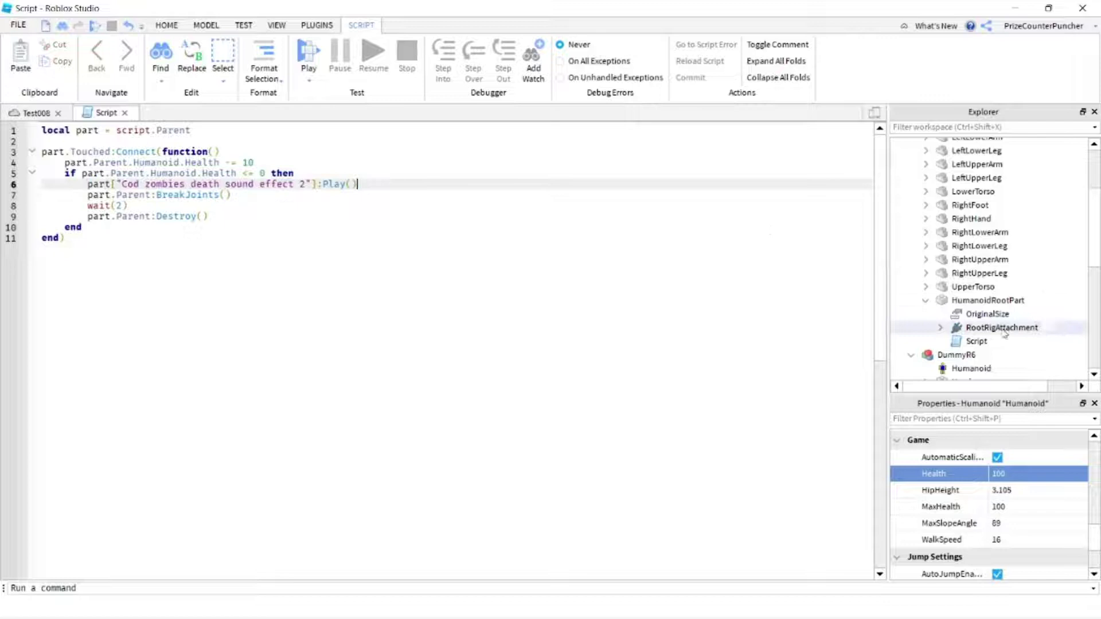
{"action": "left_click", "coordinate": [989, 301]}
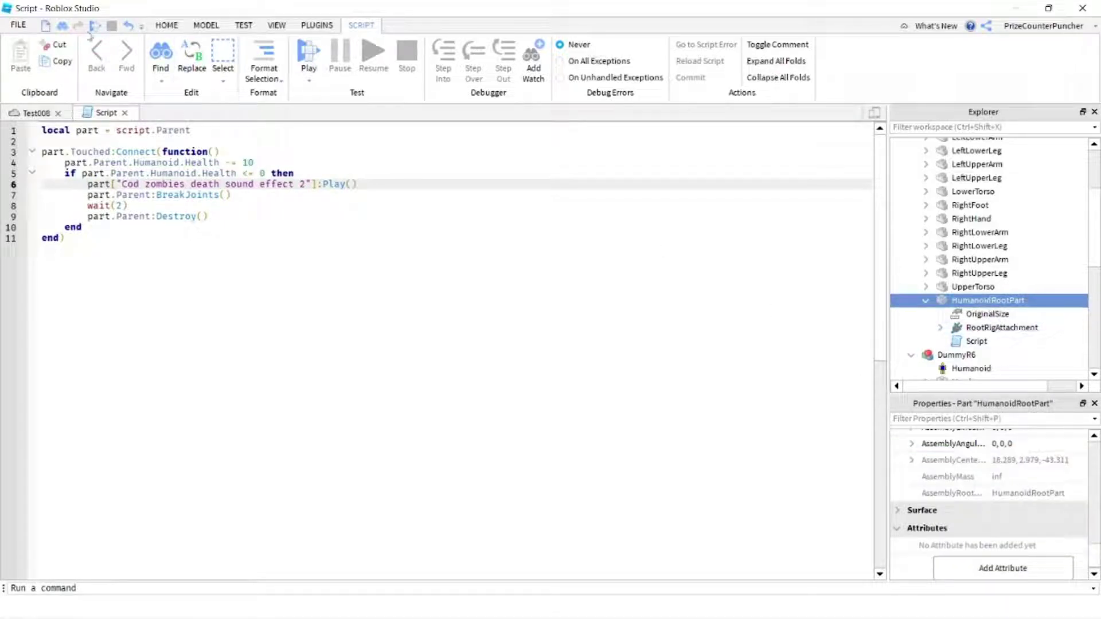
Insert the Cod zombies death sound from the Toolbox's 'death sound' results into HumanoidRootPart
{"action": "left_click", "coordinate": [168, 26]}
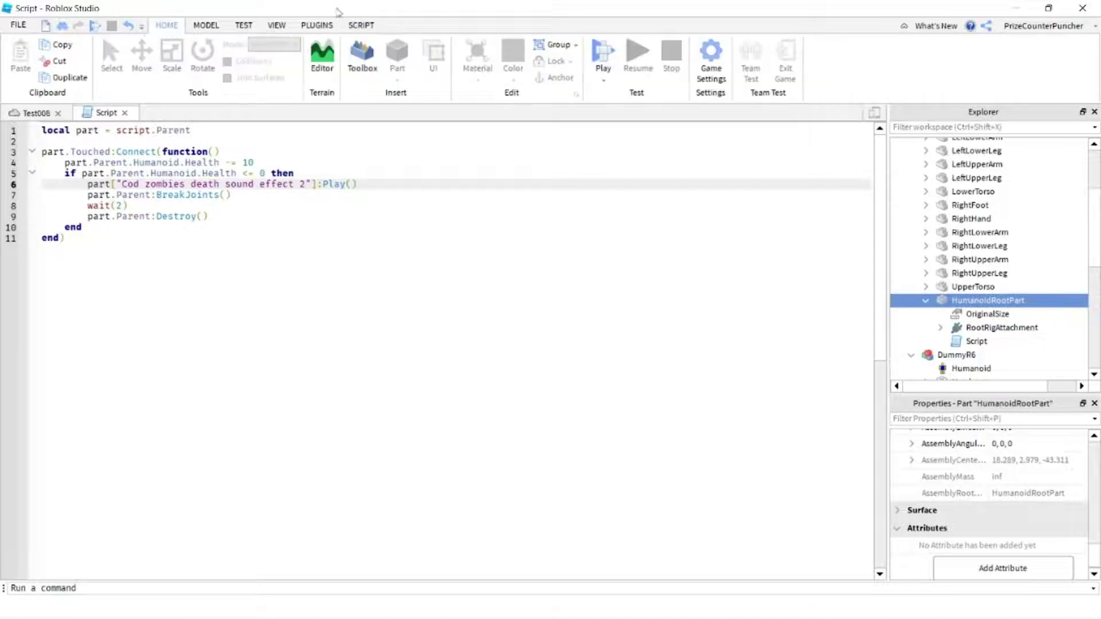
{"action": "left_click", "coordinate": [361, 65]}
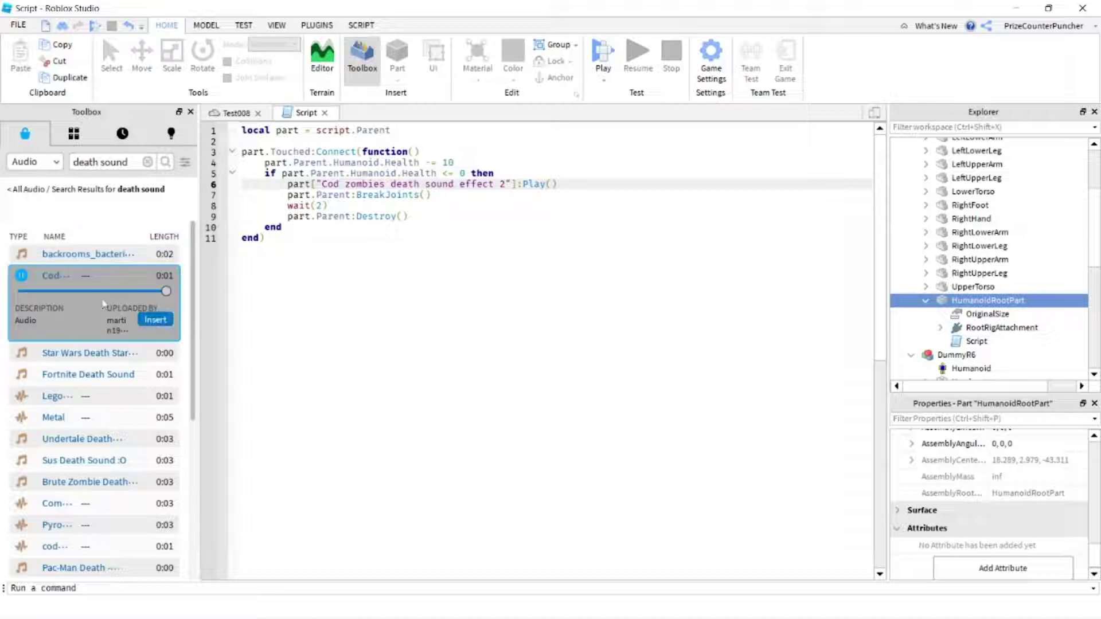
{"action": "left_click", "coordinate": [151, 322]}
{"action": "left_click", "coordinate": [163, 323]}
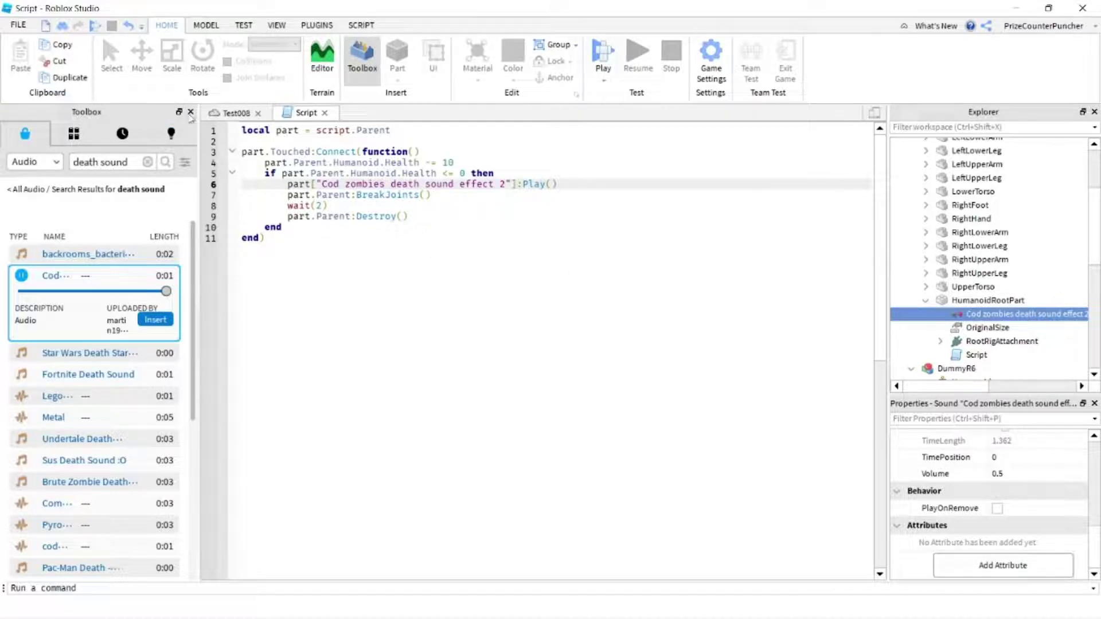
{"action": "left_click", "coordinate": [190, 112]}
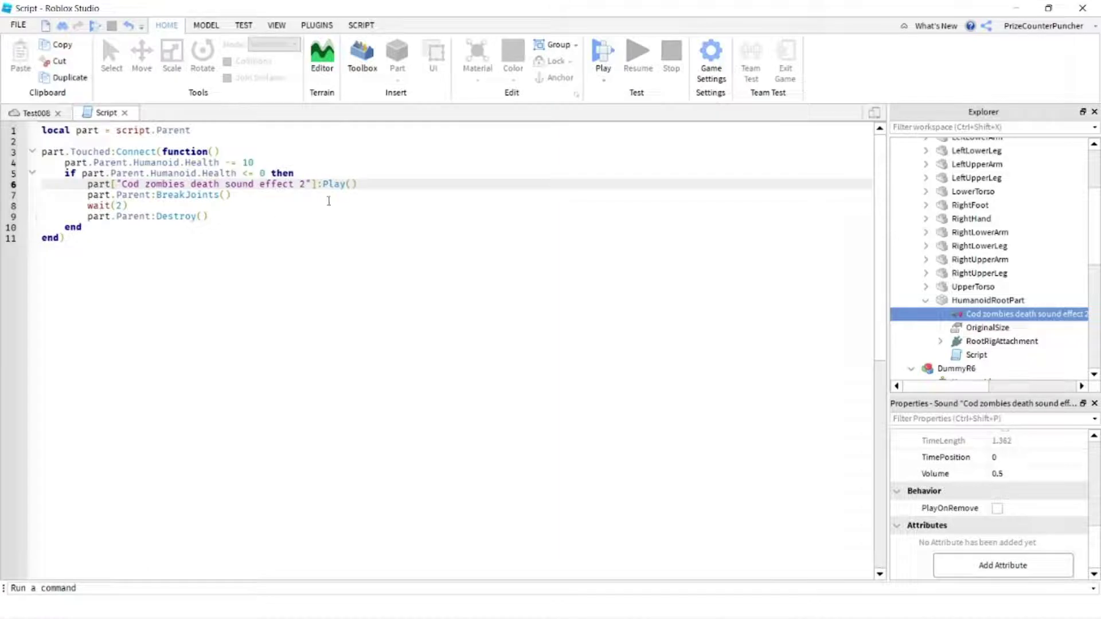
{"action": "left_click", "coordinate": [357, 185]}
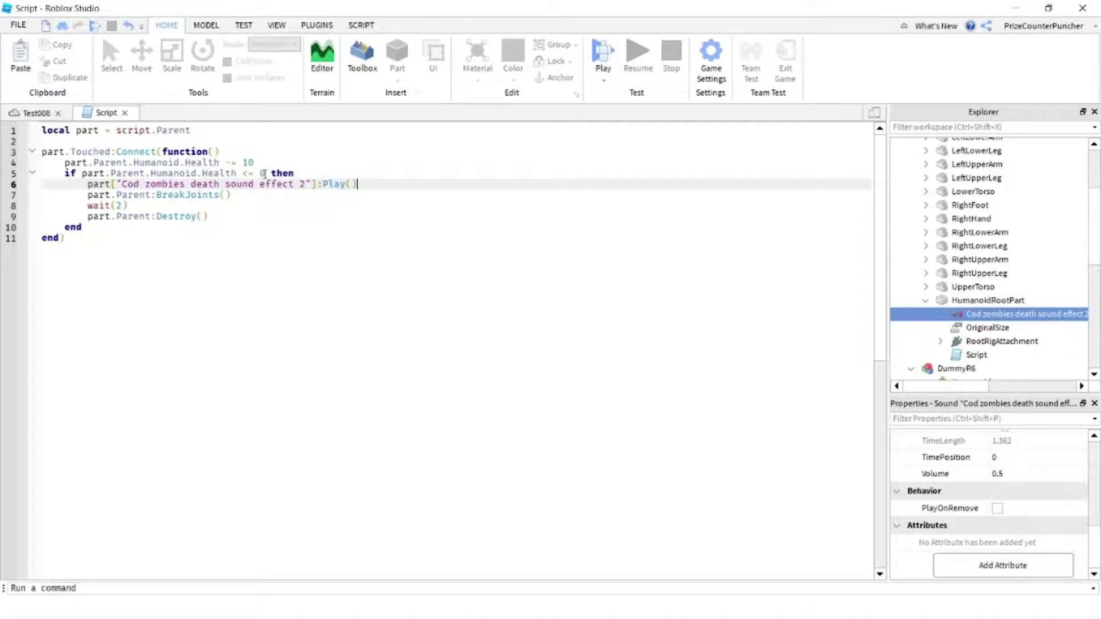
{"action": "left_click_drag", "start_coordinate": [264, 173], "coordinate": [242, 173]}
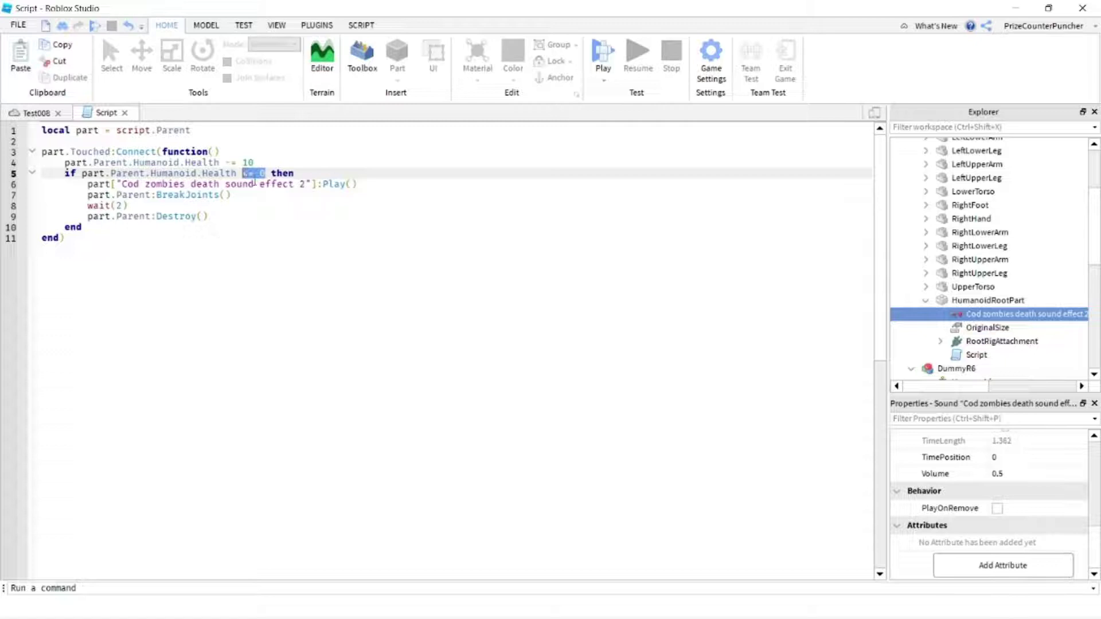
{"action": "left_click", "coordinate": [355, 184]}
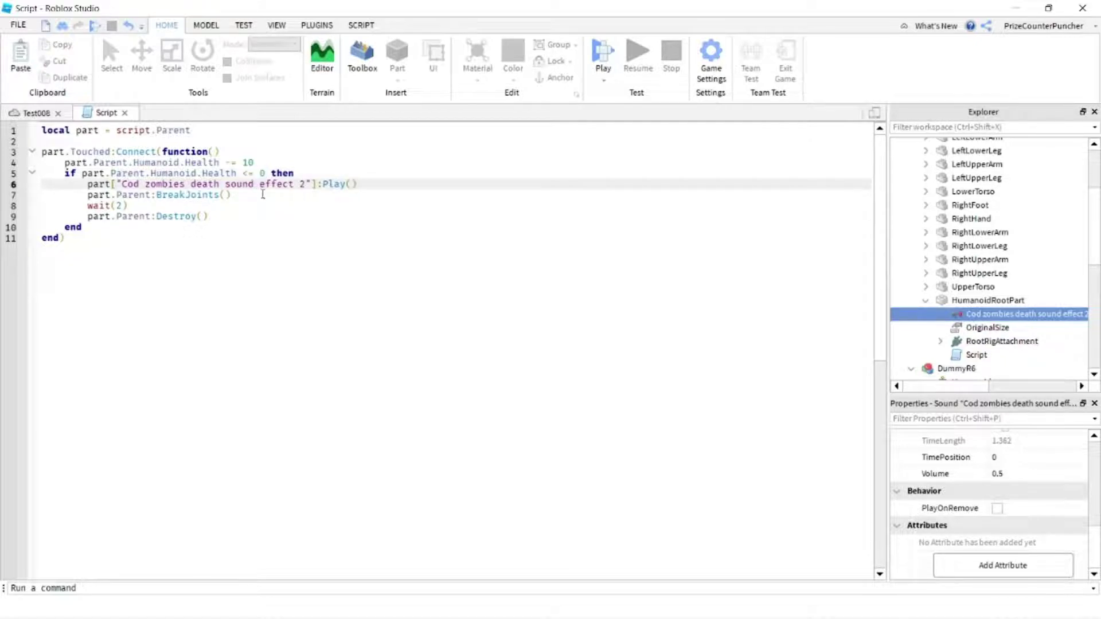
{"action": "left_click", "coordinate": [244, 194]}
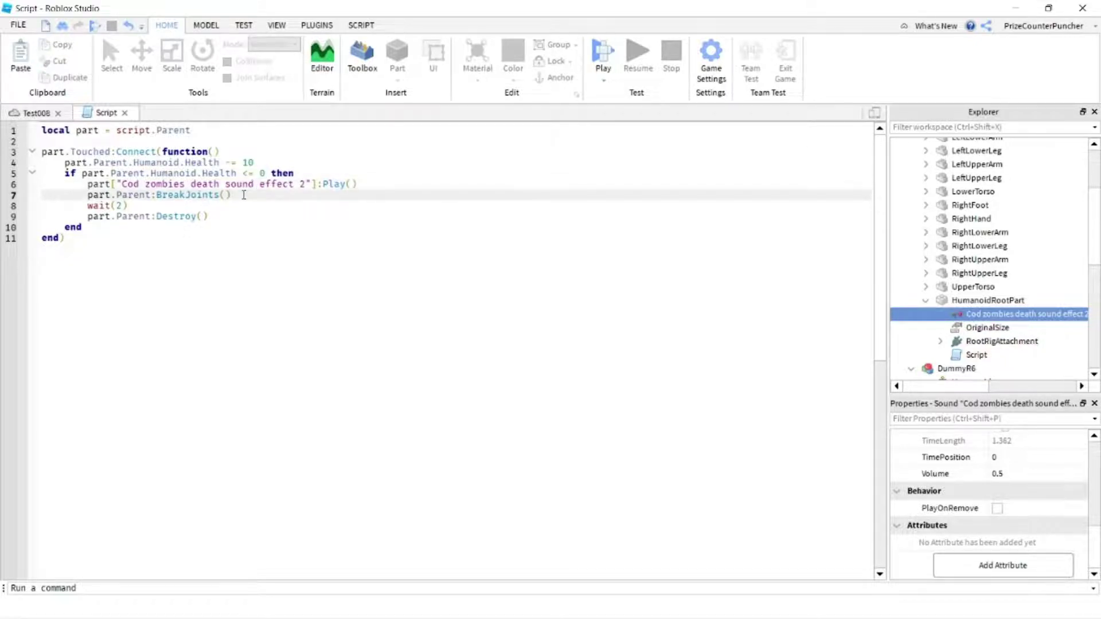
{"action": "left_click", "coordinate": [140, 206]}
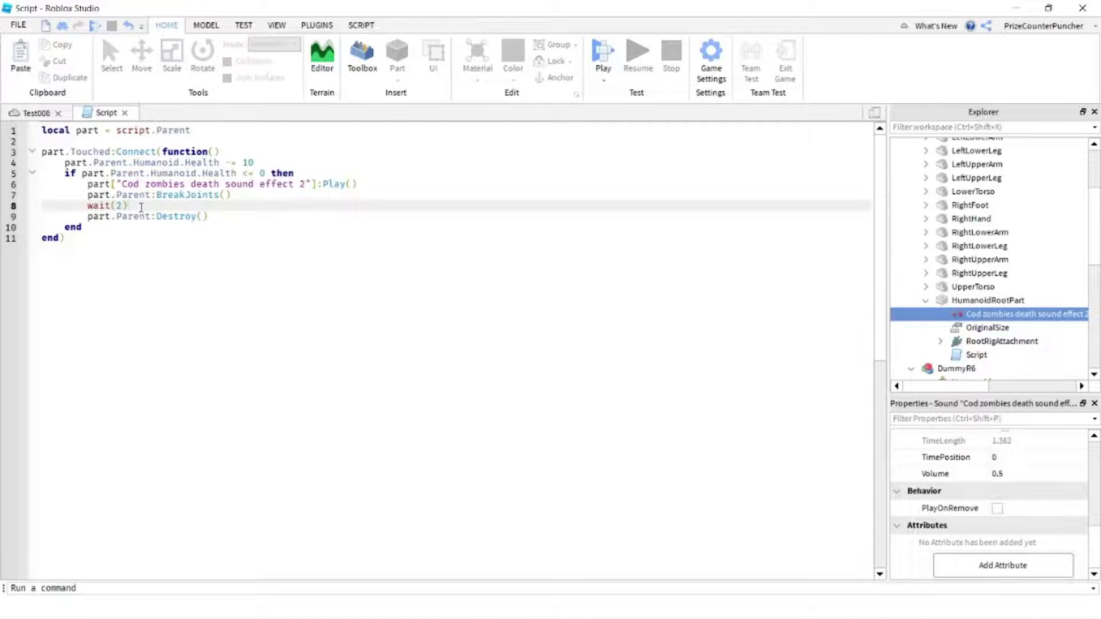
{"action": "left_click", "coordinate": [212, 216]}
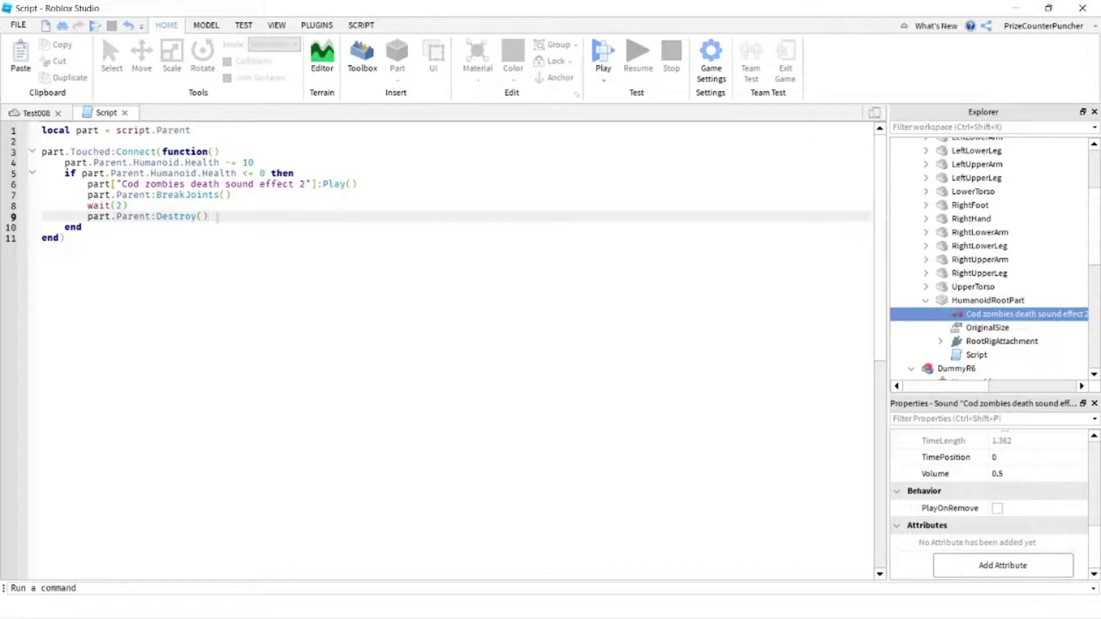
{"action": "left_click", "coordinate": [418, 236]}
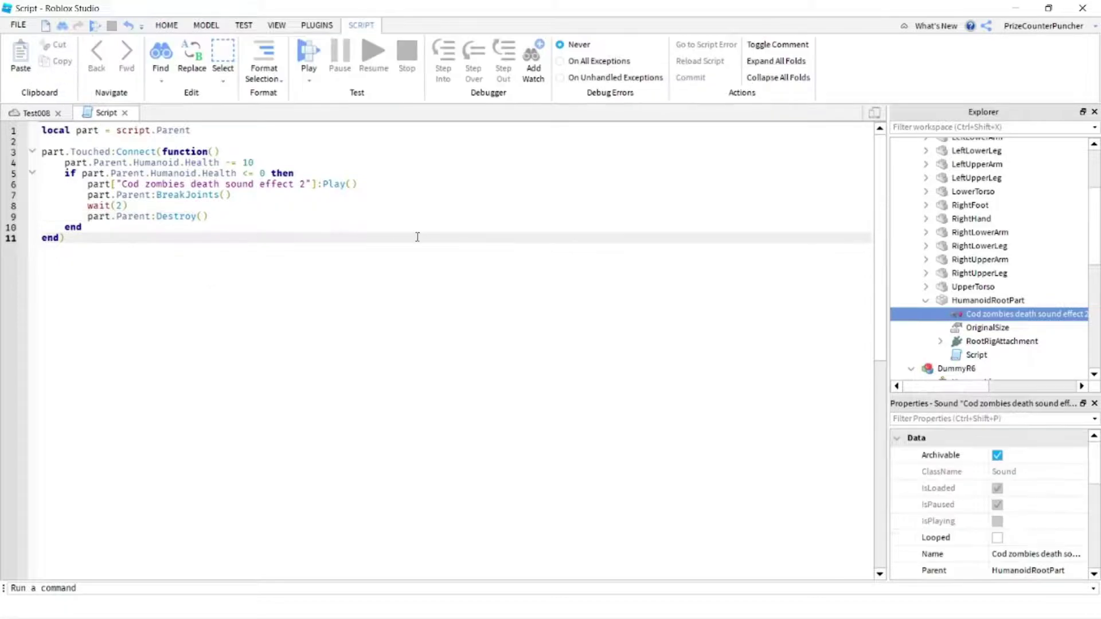
Playtest the game, walk the avatar into Dummy and DummyR6, then expand Workspace
{"action": "left_click", "coordinate": [311, 58]}
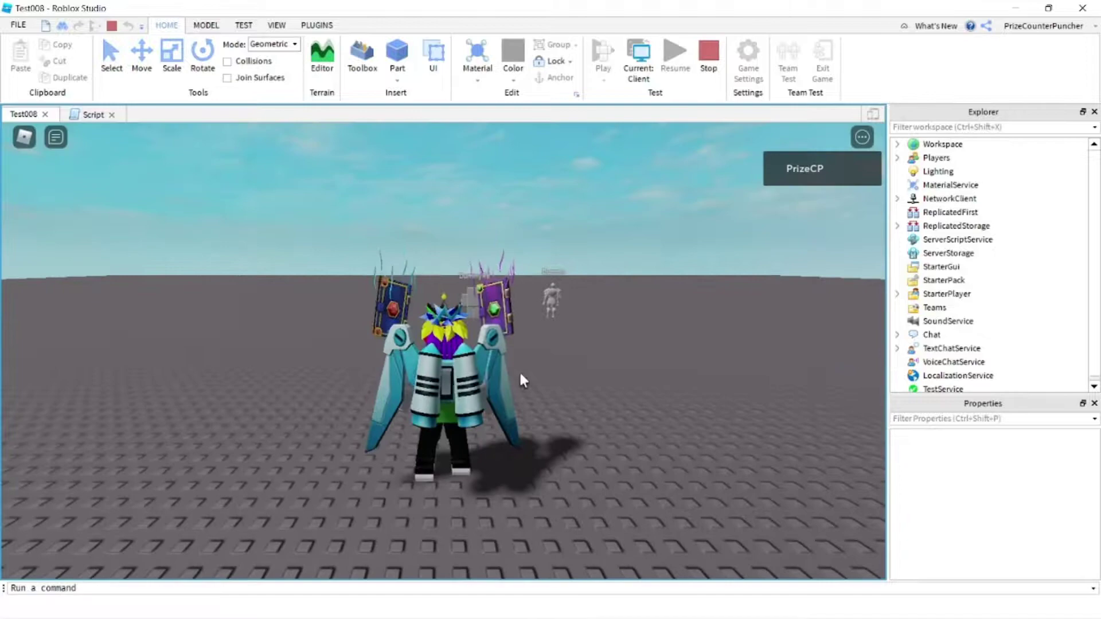
{"action": "key", "text": "w"}
{"action": "key", "text": "w"}
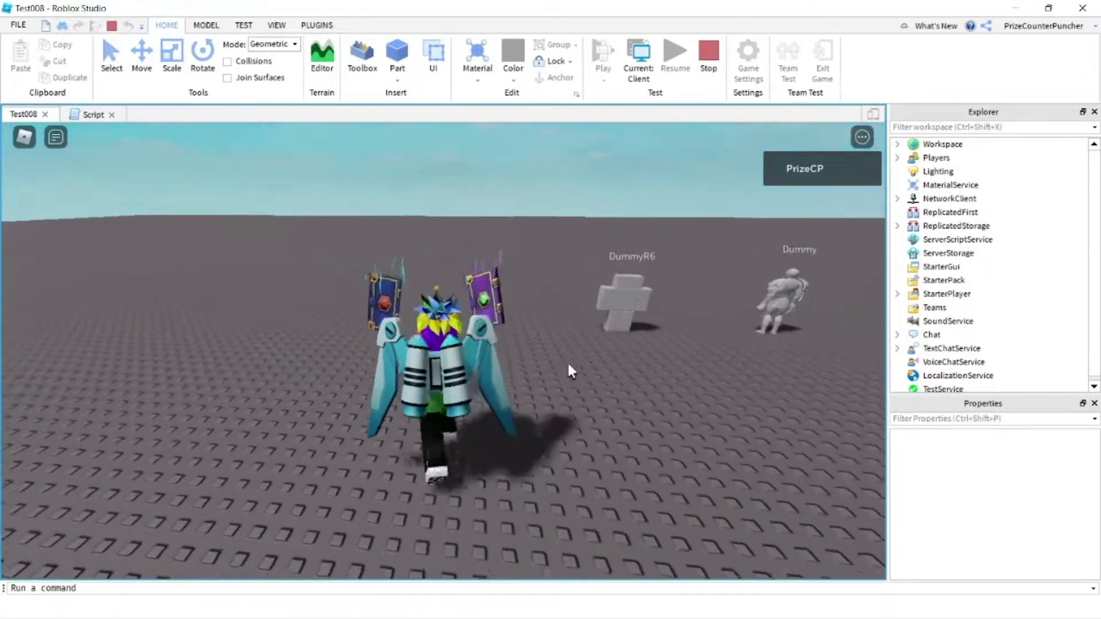
{"action": "right_click_drag", "start_coordinate": [569, 364], "coordinate": [581, 345]}
{"action": "key", "text": "s"}
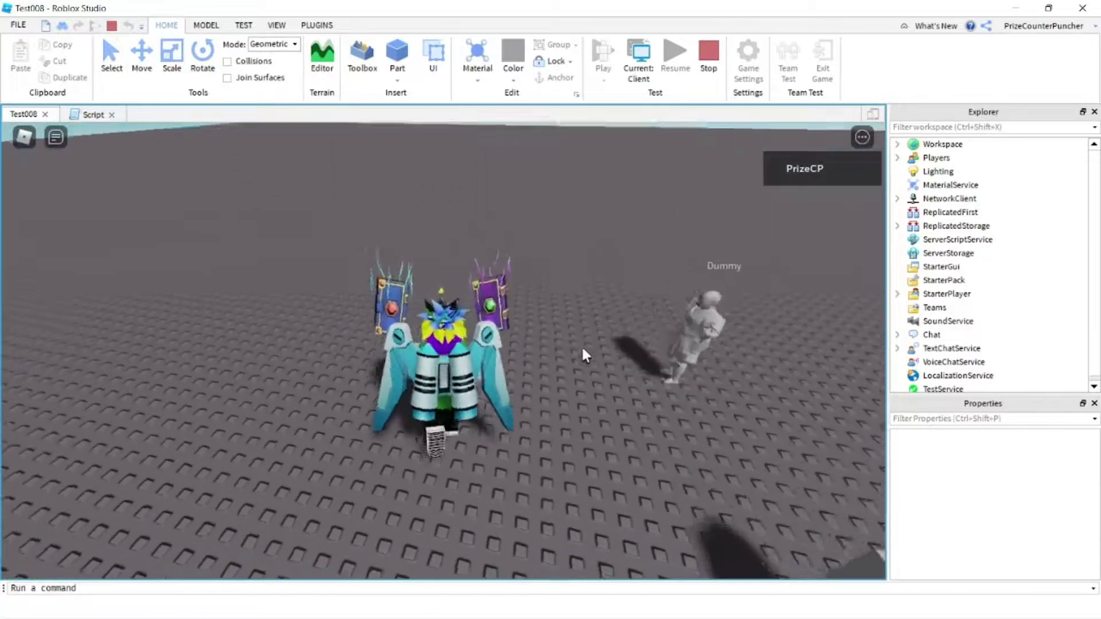
{"action": "key", "text": "s"}
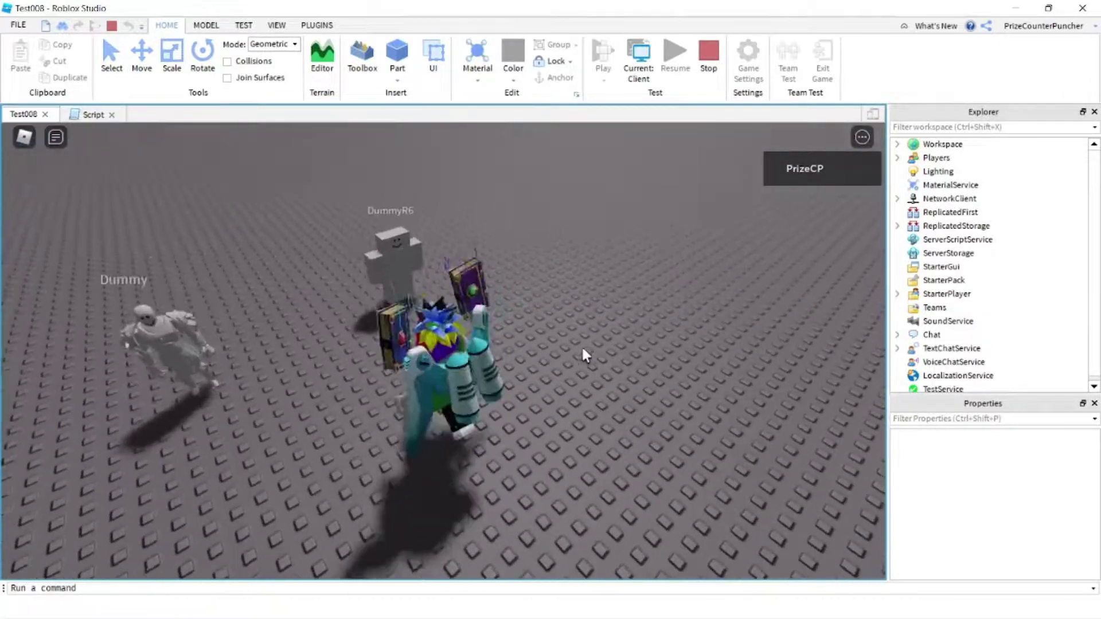
{"action": "key", "text": "s"}
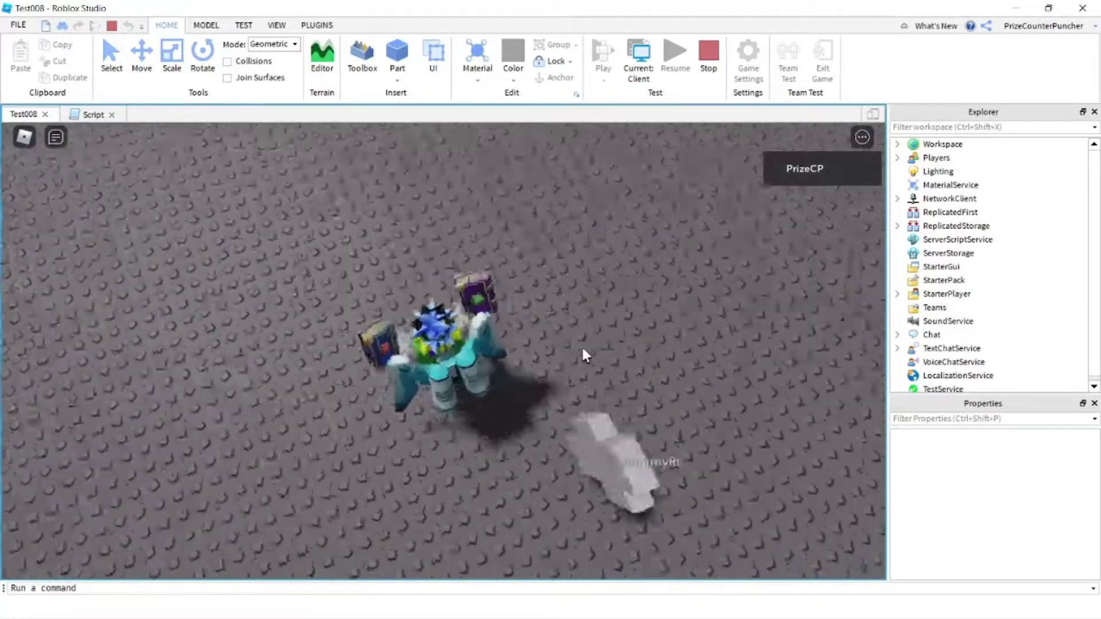
{"action": "key", "text": "w"}
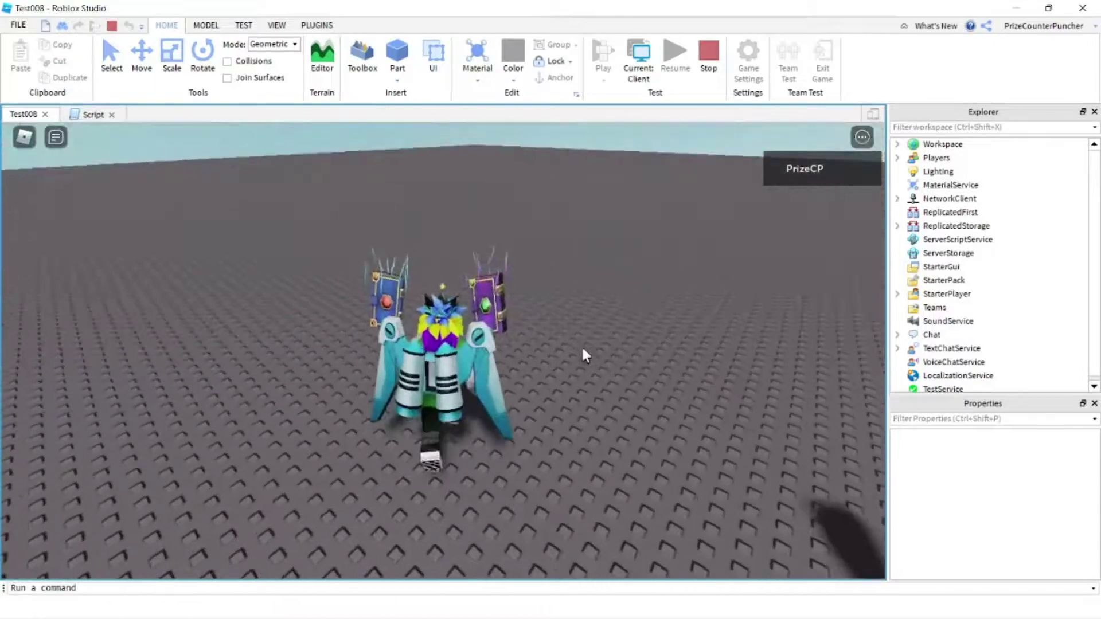
{"action": "key", "text": "w"}
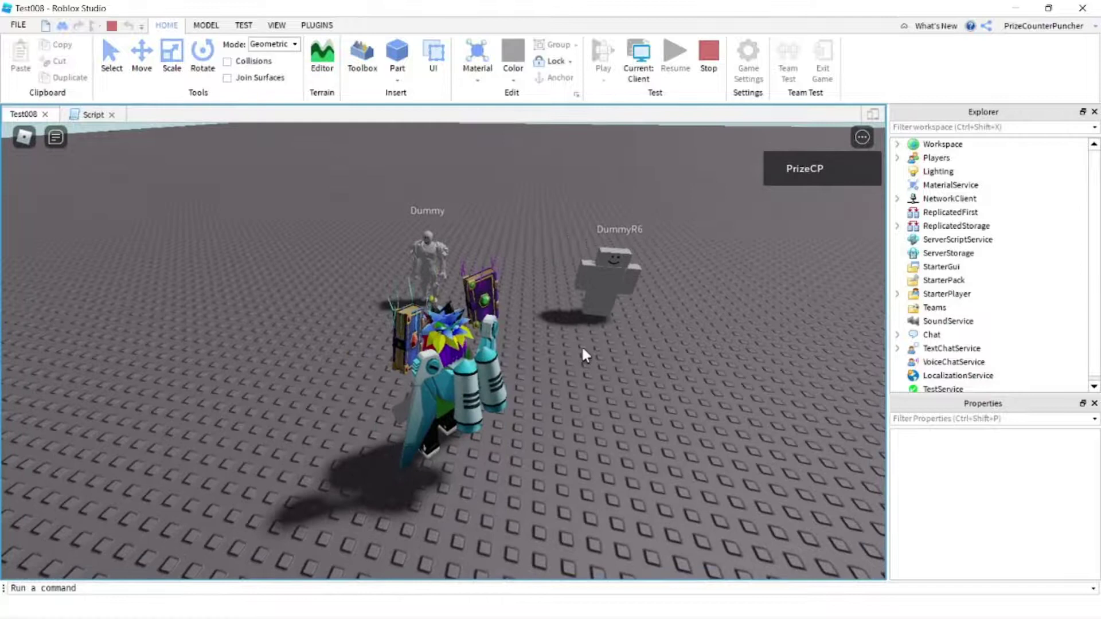
{"action": "left_click", "coordinate": [898, 144]}
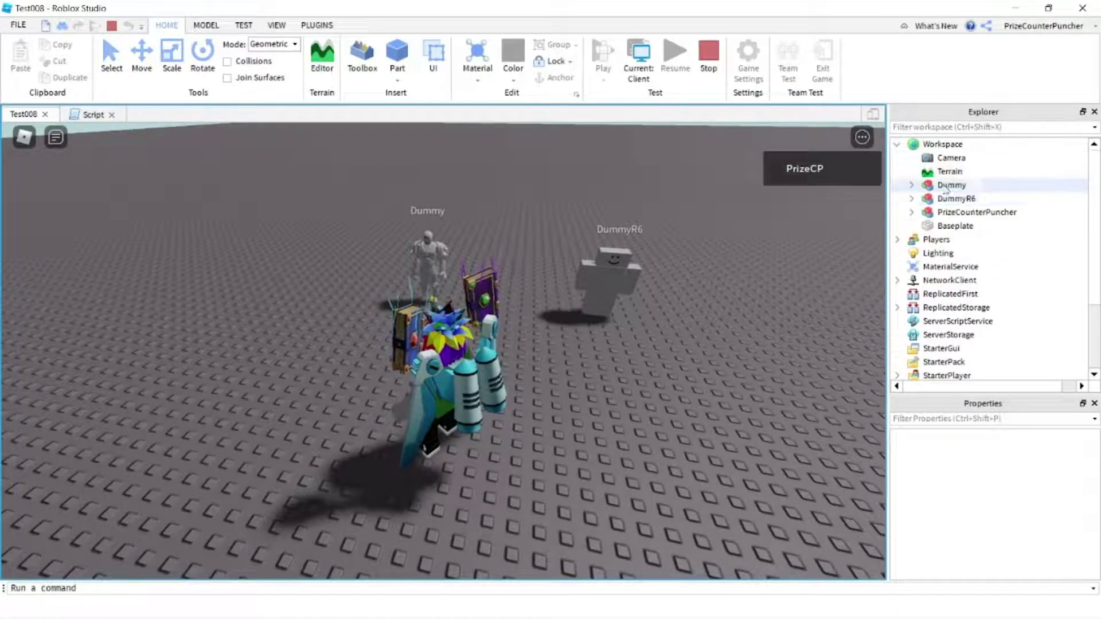
Check the Dummy Humanoid's Health of 100 in Properties while orbiting the play camera
{"action": "left_click", "coordinate": [912, 186]}
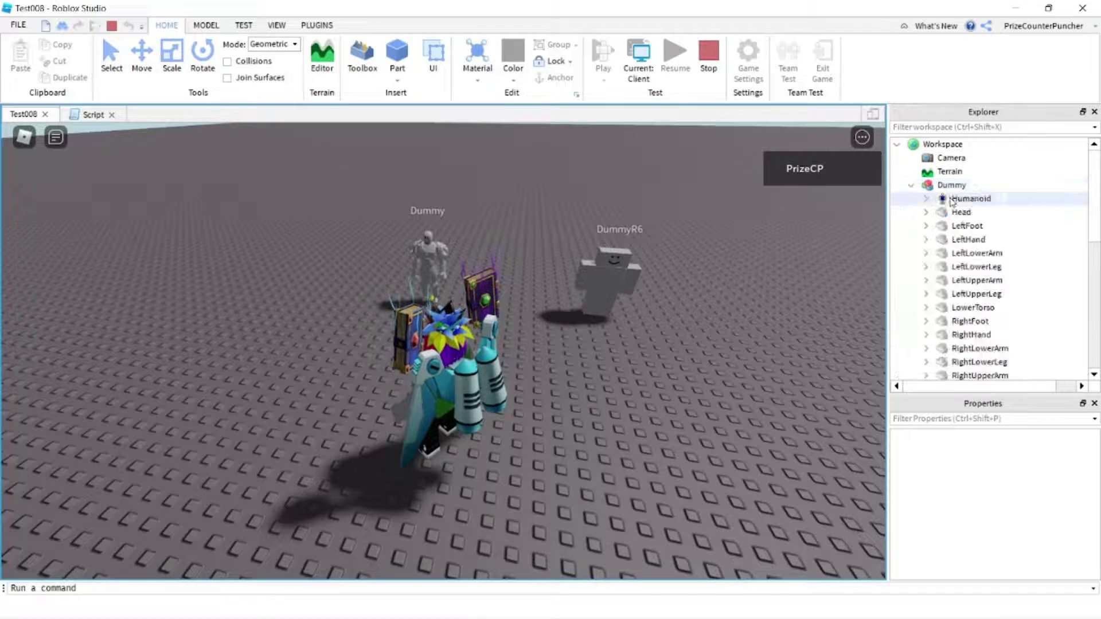
{"action": "left_click", "coordinate": [971, 198]}
{"action": "scroll", "coordinate": [972, 511], "scroll_direction": "down", "scroll_amount": 5}
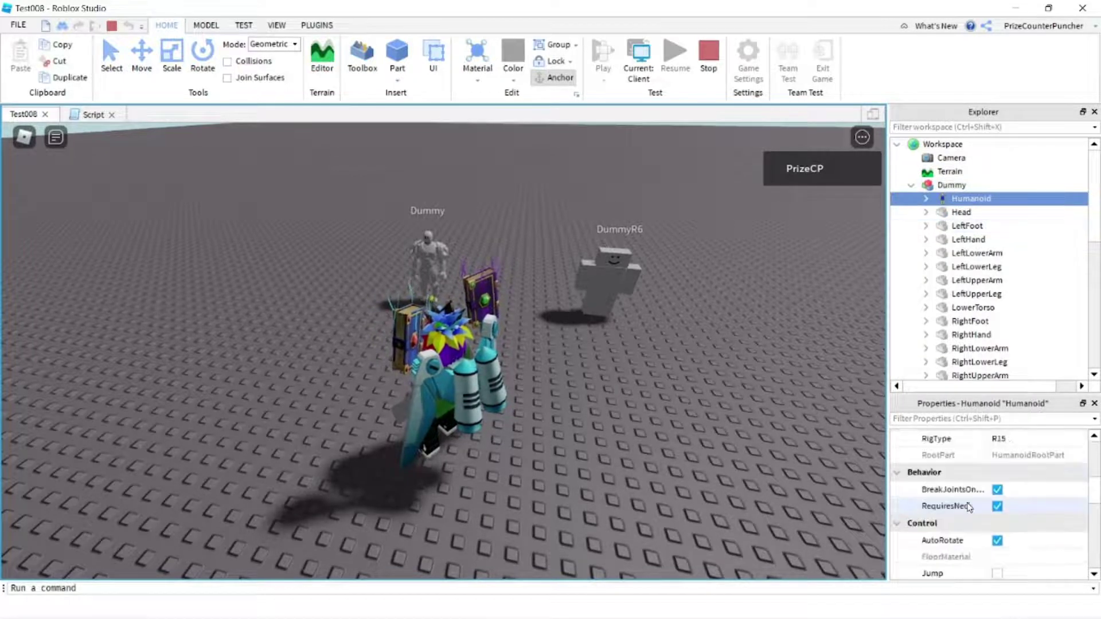
{"action": "scroll", "coordinate": [967, 510], "scroll_direction": "down", "scroll_amount": 5}
{"action": "scroll", "coordinate": [963, 509], "scroll_direction": "down", "scroll_amount": 5}
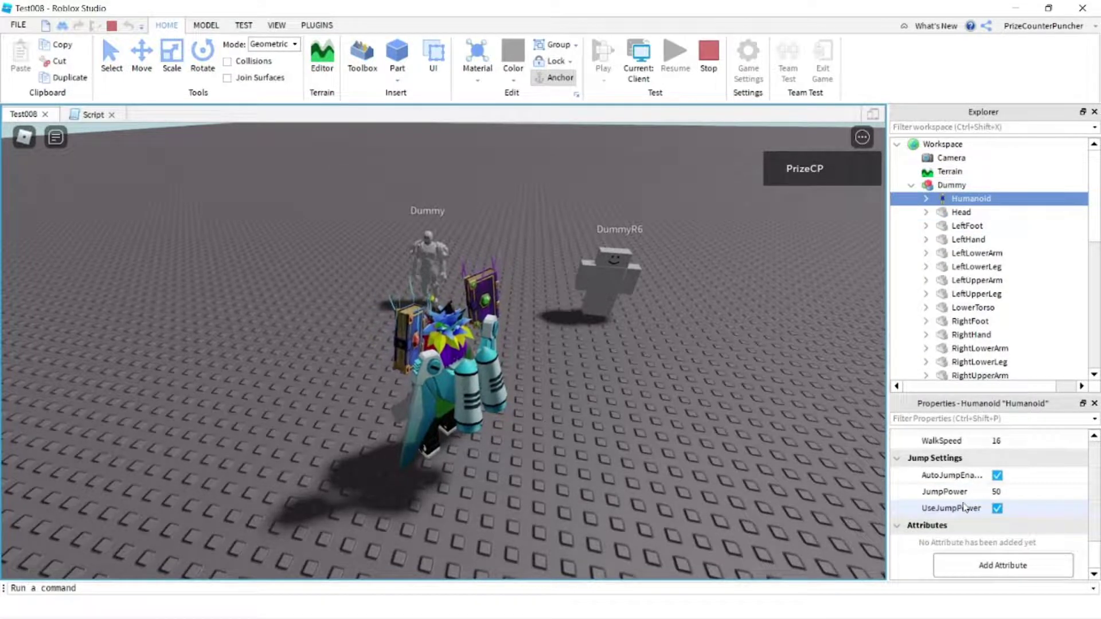
{"action": "scroll", "coordinate": [963, 507], "scroll_direction": "up", "scroll_amount": 3}
{"action": "left_click", "coordinate": [945, 474]}
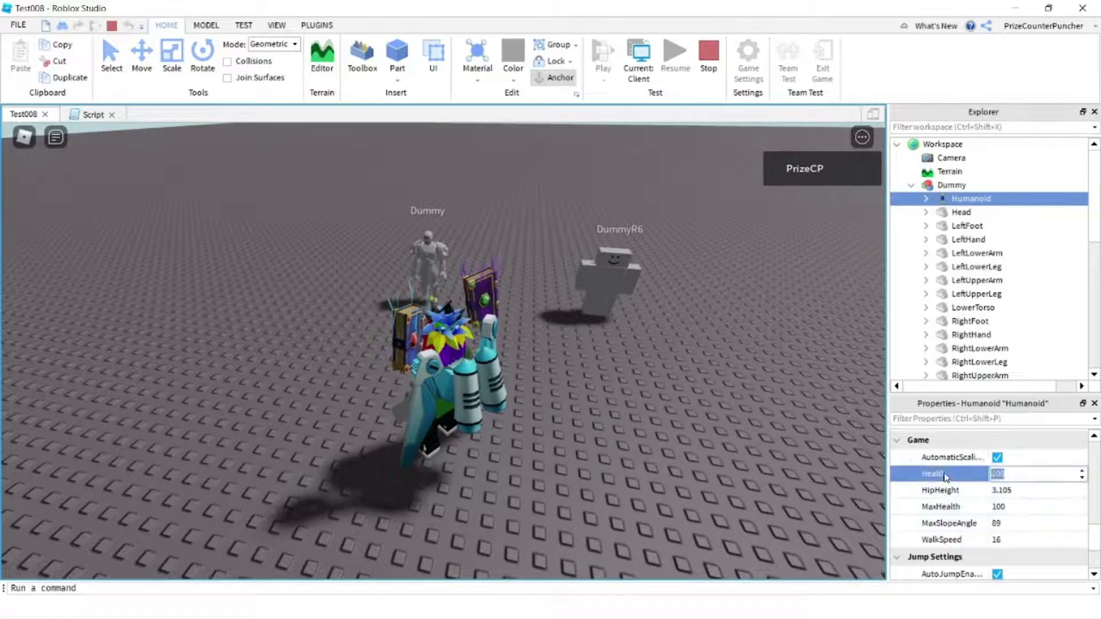
{"action": "right_click_drag", "start_coordinate": [621, 428], "coordinate": [620, 436]}
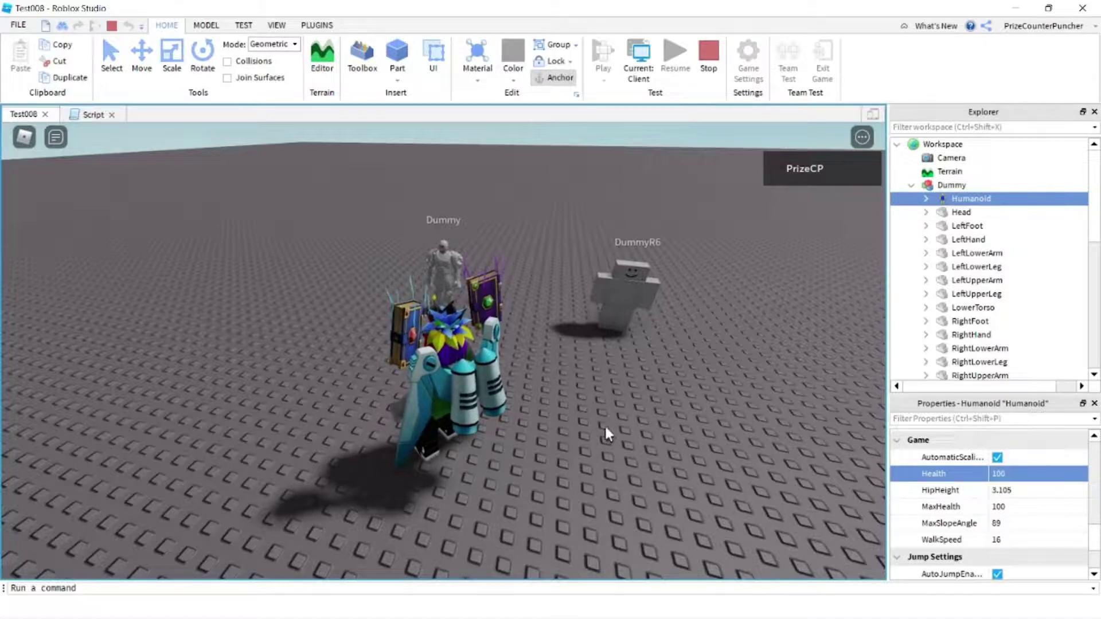
{"action": "right_click_drag", "start_coordinate": [603, 424], "coordinate": [603, 424]}
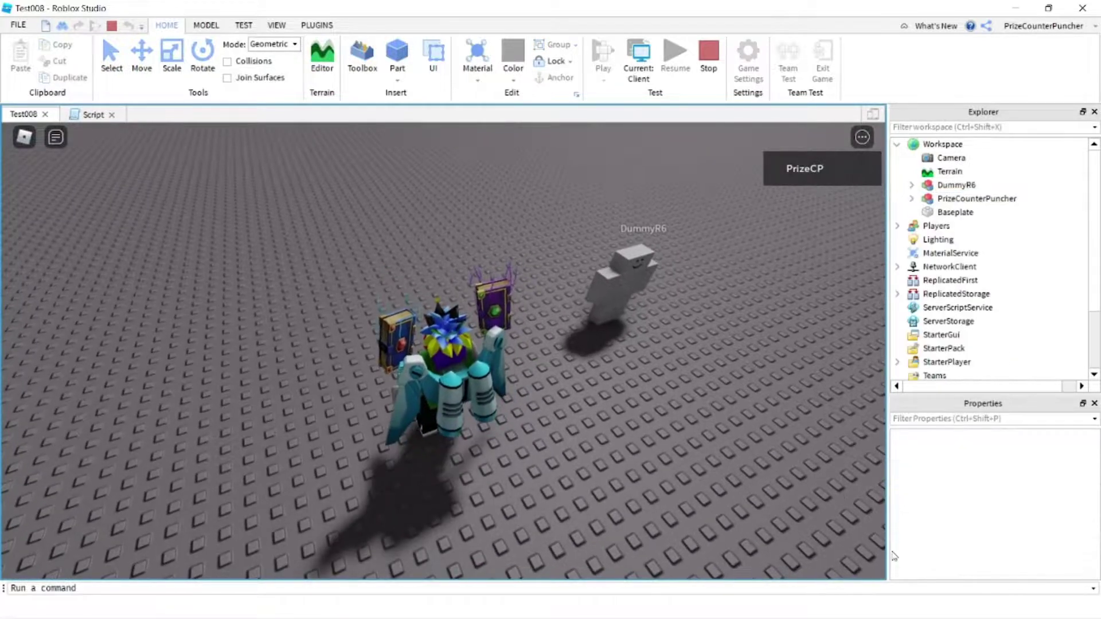
{"action": "right_click_drag", "start_coordinate": [603, 424], "coordinate": [614, 392]}
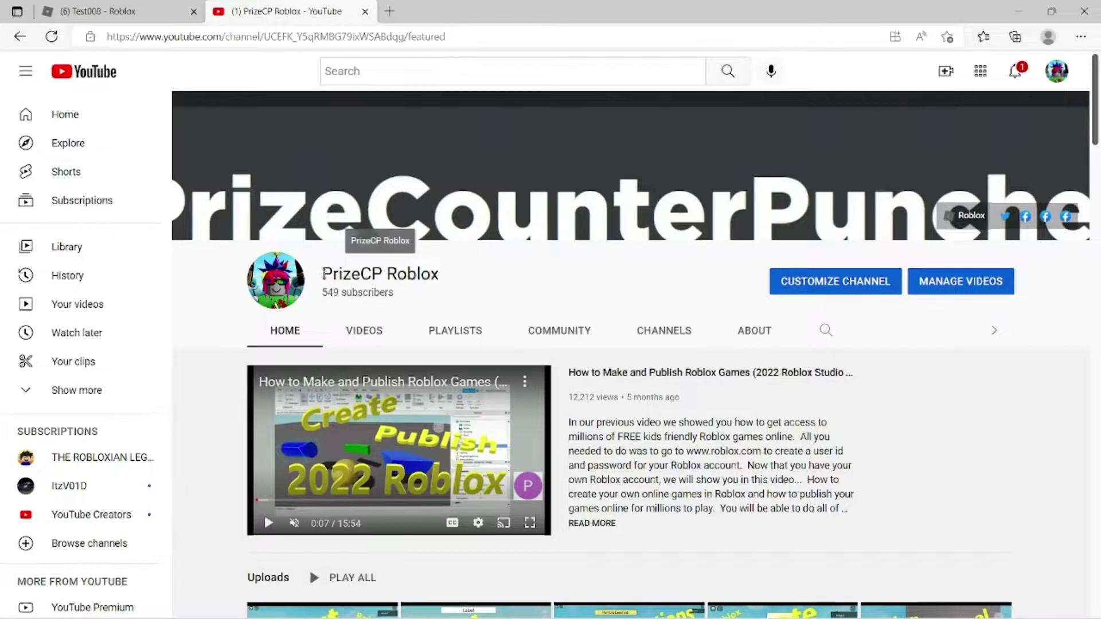
Open the Playlists tab on the YouTube channel page
{"action": "left_click_drag", "start_coordinate": [331, 274], "coordinate": [434, 273]}
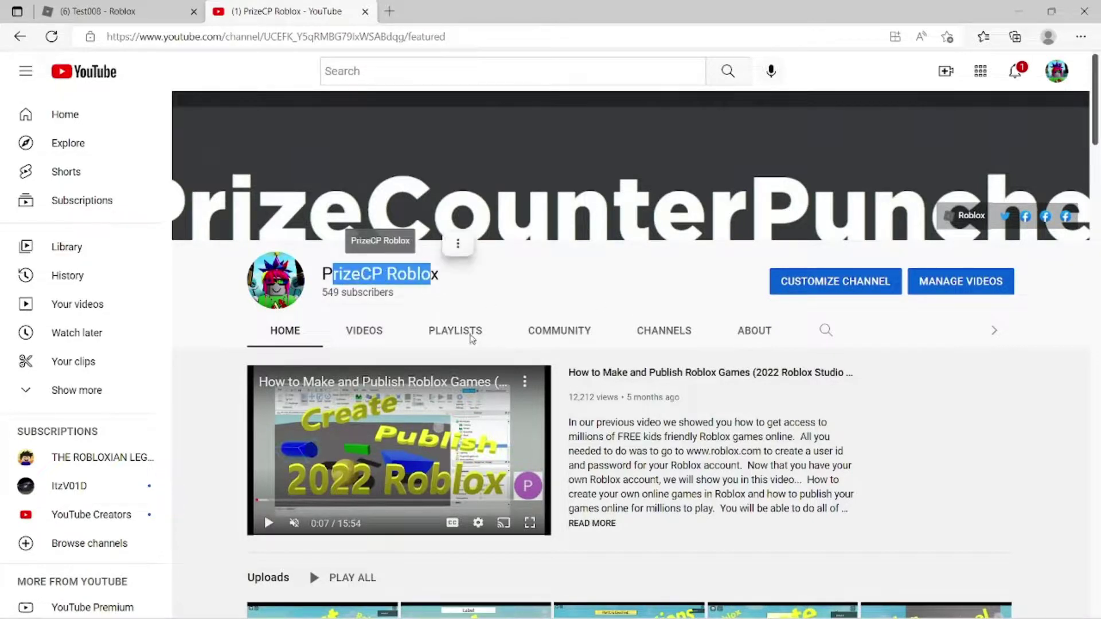
{"action": "left_click", "coordinate": [472, 337]}
{"action": "scroll", "coordinate": [409, 372], "scroll_direction": "down", "scroll_amount": 1}
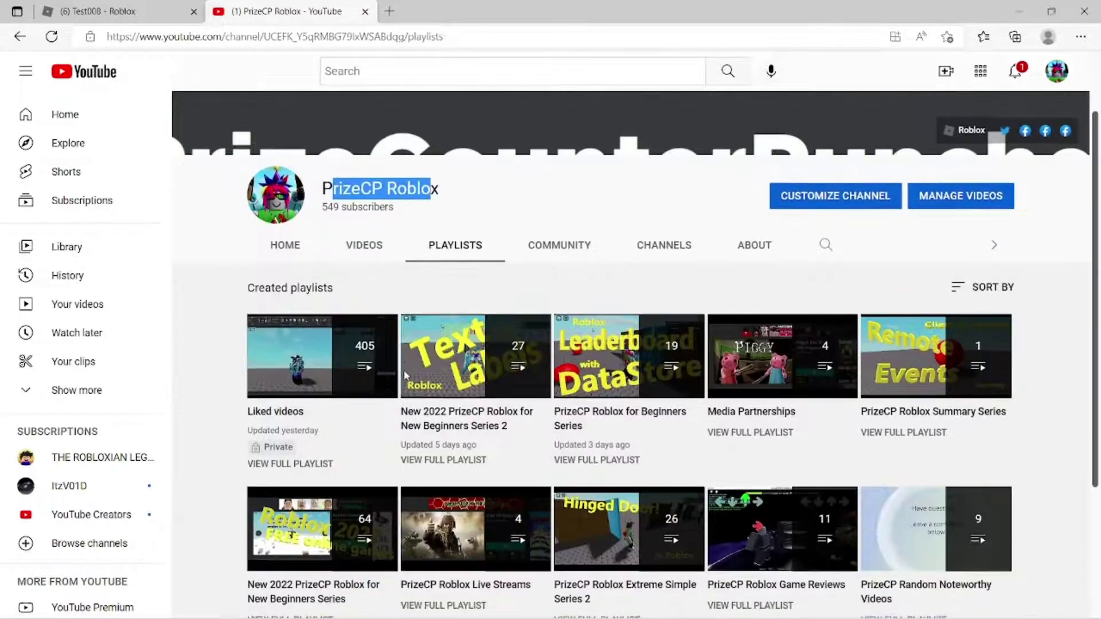
{"action": "scroll", "coordinate": [479, 288], "scroll_direction": "down", "scroll_amount": 1}
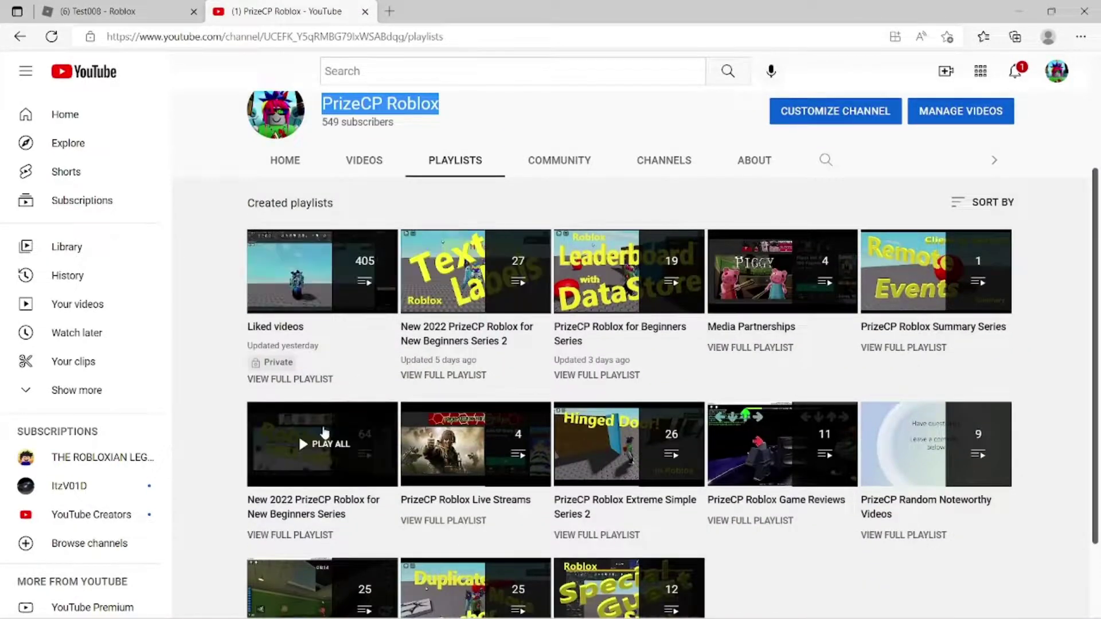